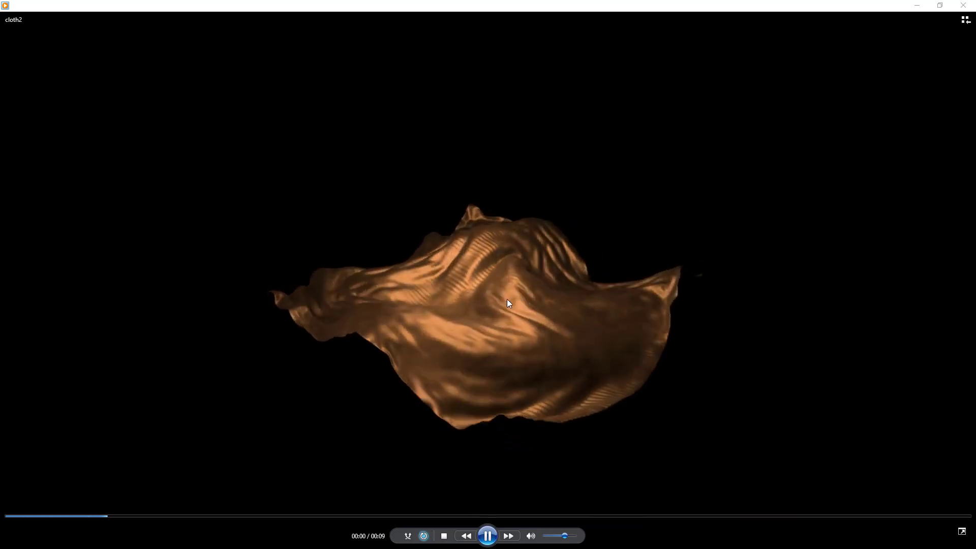
Step: Switch from the reference video to Cinema 4D and add a plane with 150 width and 150 height segments
{"action": "left_click", "coordinate": [916, 6]}
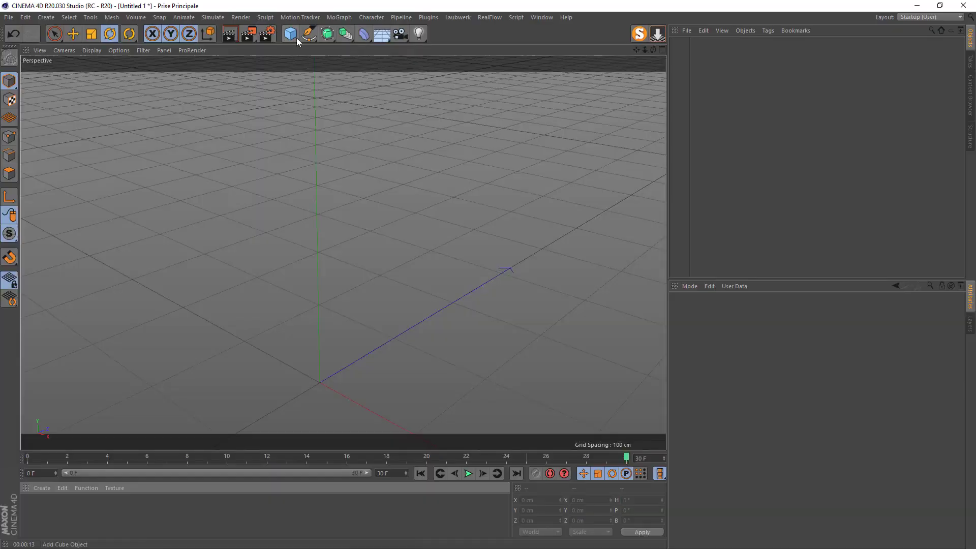
{"action": "left_click", "coordinate": [292, 38]}
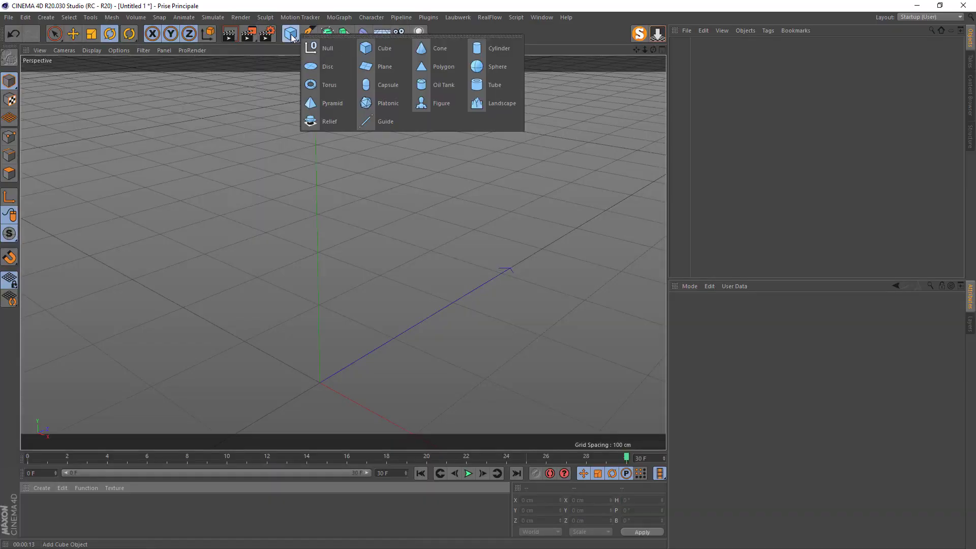
{"action": "left_click", "coordinate": [390, 67]}
{"action": "left_click", "coordinate": [745, 352]}
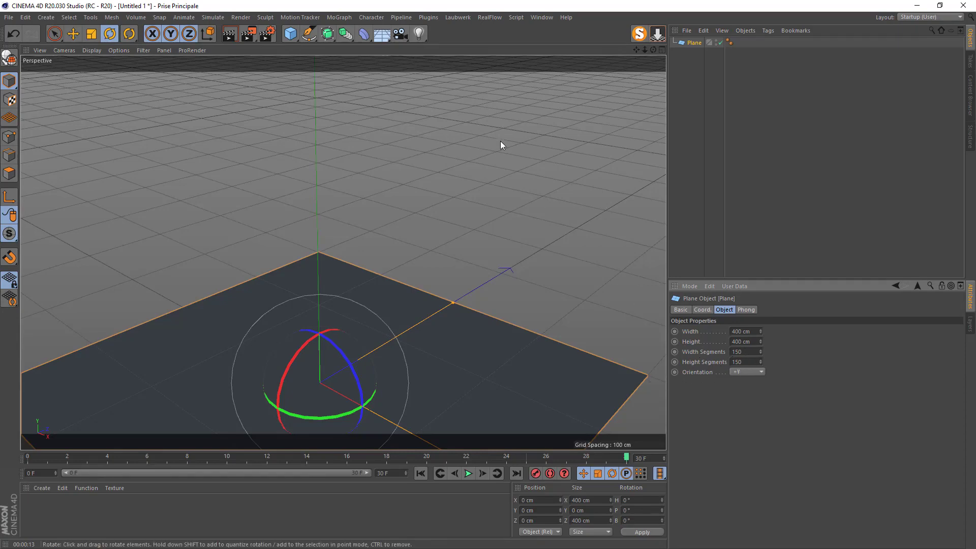
Step: Display the viewport in Gouraud Shading (Lines) to inspect the plane's segments
{"action": "left_click", "coordinate": [92, 49]}
{"action": "left_click", "coordinate": [108, 77]}
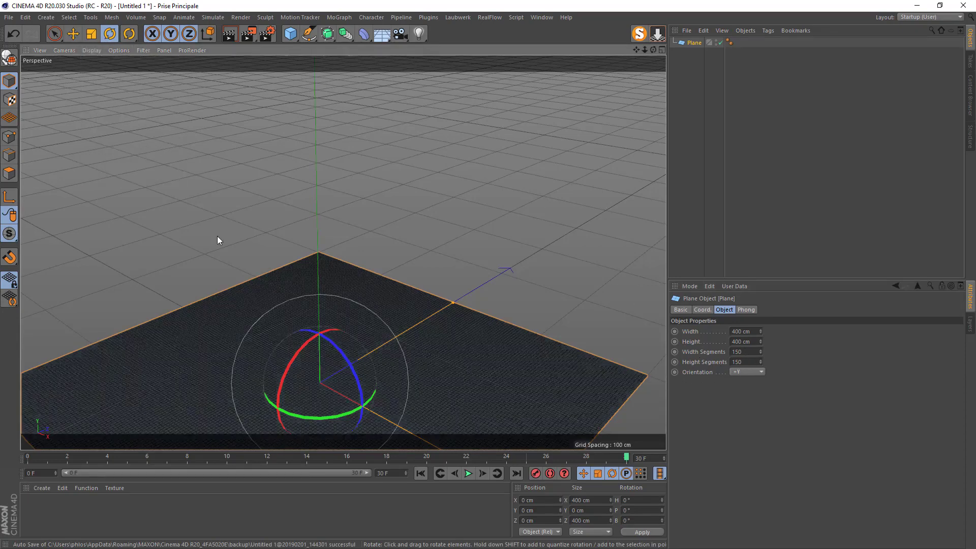
{"action": "scroll", "coordinate": [261, 391], "scroll_direction": "up", "scroll_amount": 3}
{"action": "scroll", "coordinate": [249, 376], "scroll_direction": "up", "scroll_amount": 3}
{"action": "scroll", "coordinate": [270, 330], "scroll_direction": "down", "scroll_amount": 6}
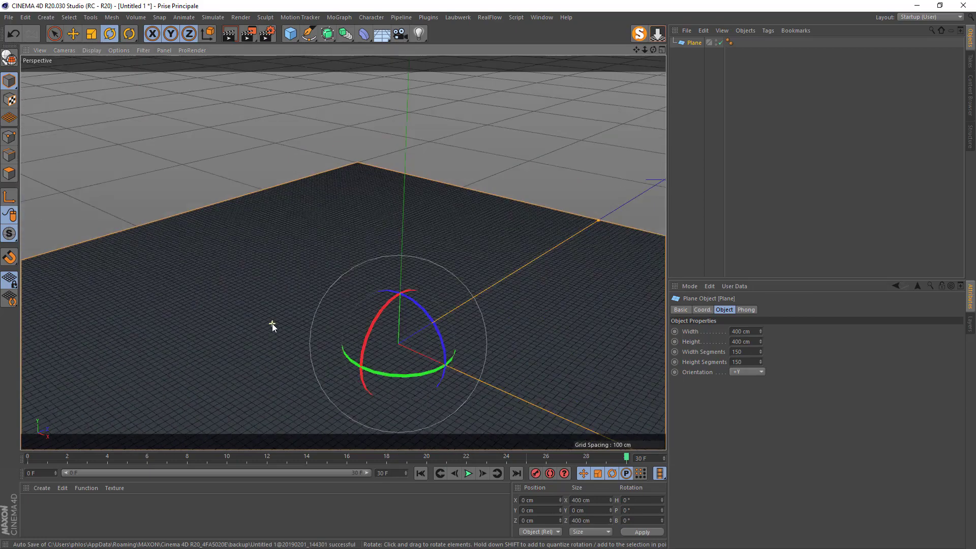
Step: Move the plane up to 250 cm on the Y axis and show its coordinates
{"action": "left_click", "coordinate": [74, 34]}
{"action": "left_click_drag", "start_coordinate": [306, 243], "coordinate": [327, 67]}
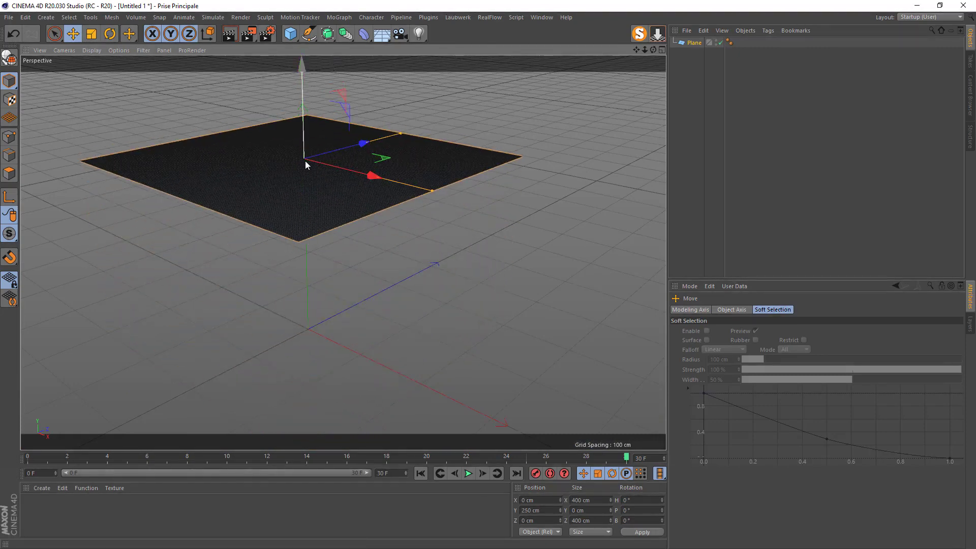
{"action": "left_click", "coordinate": [694, 42]}
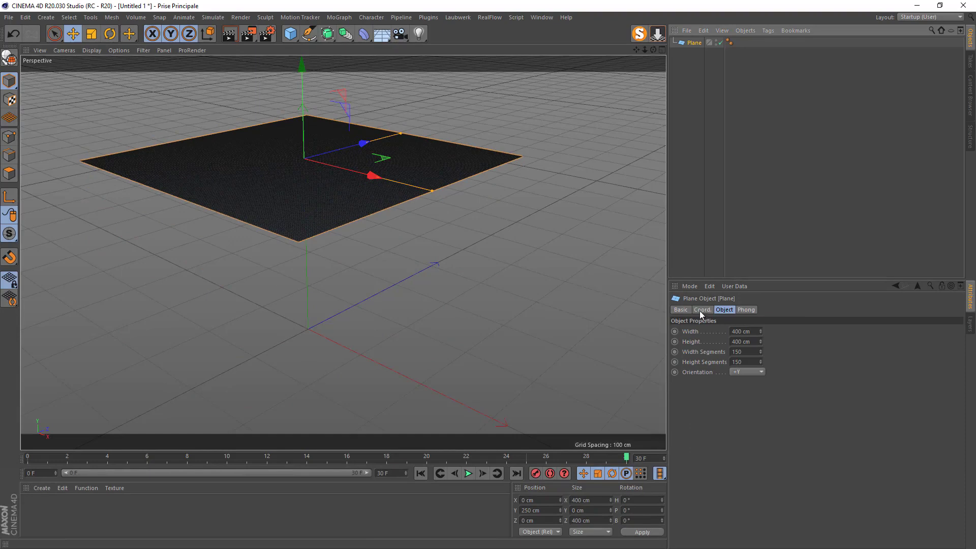
{"action": "left_click", "coordinate": [704, 310]}
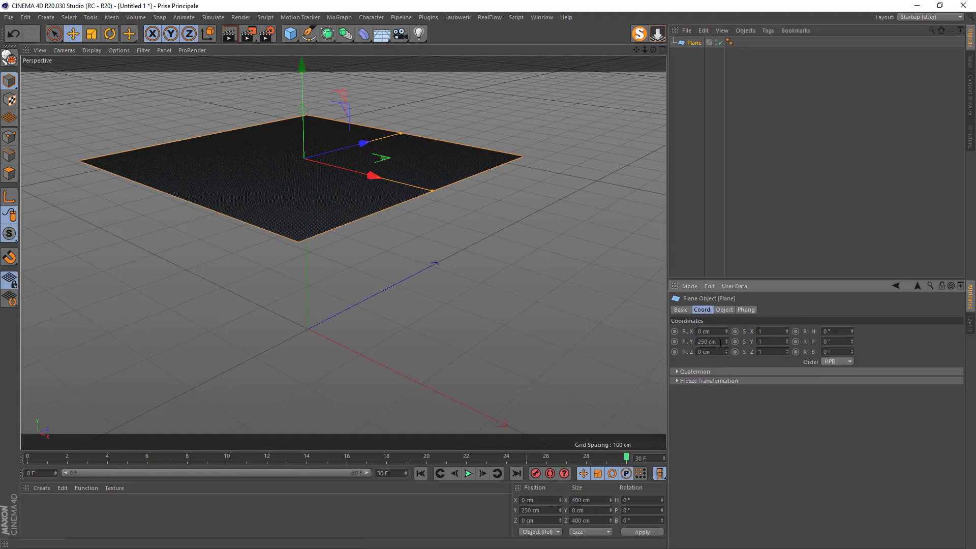
Step: Set the viewport display to Gouraud Shading without mesh lines
{"action": "left_click_drag", "start_coordinate": [366, 264], "coordinate": [326, 239], "text": "alt"}
{"action": "left_click", "coordinate": [95, 50]}
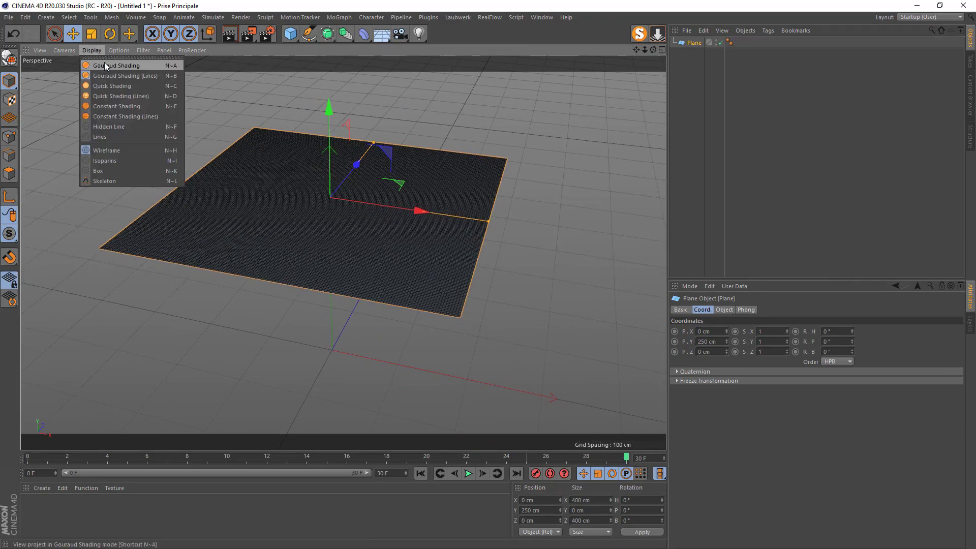
{"action": "left_click", "coordinate": [105, 63]}
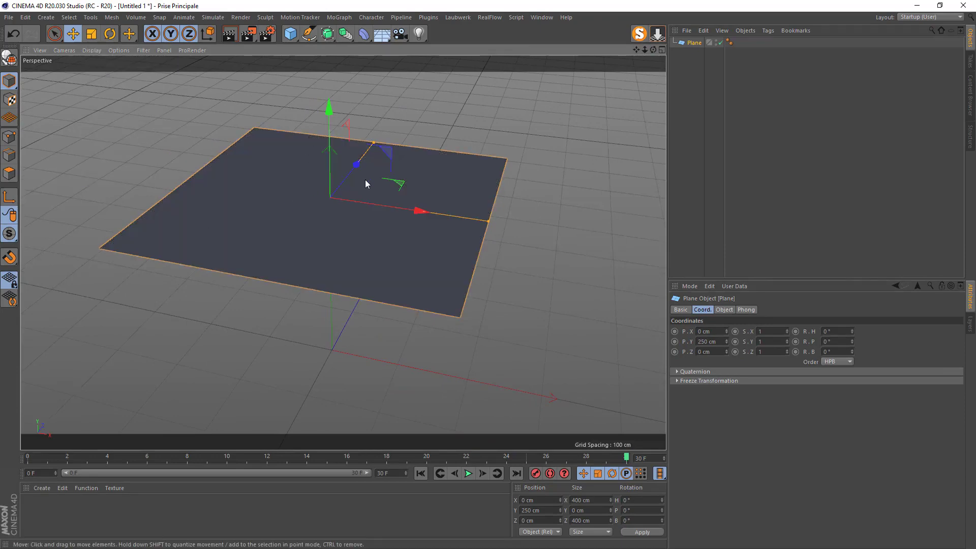
{"action": "scroll", "coordinate": [414, 164], "scroll_direction": "down", "scroll_amount": 3}
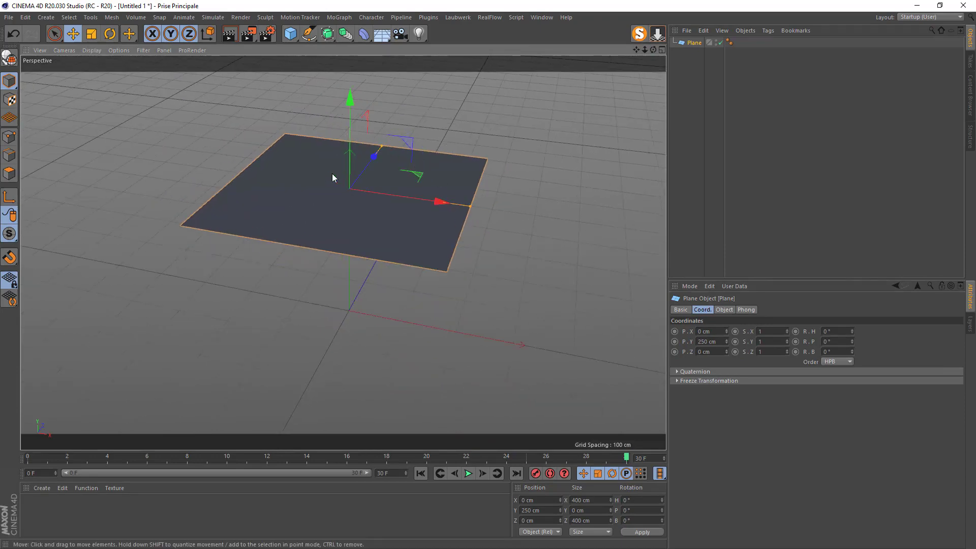
Step: Add a Jiggle deformer as a child of the plane and open its Forces settings
{"action": "left_click", "coordinate": [364, 35]}
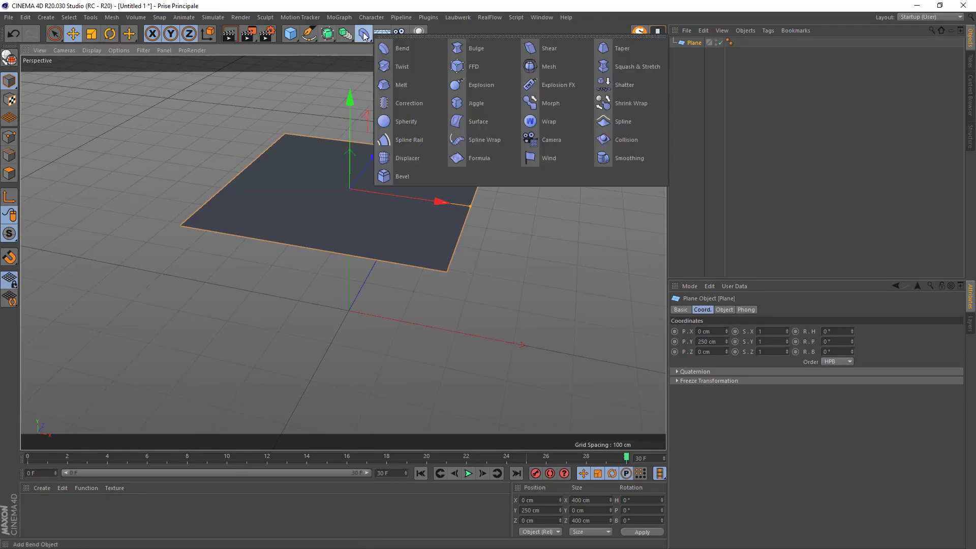
{"action": "left_click", "coordinate": [477, 103]}
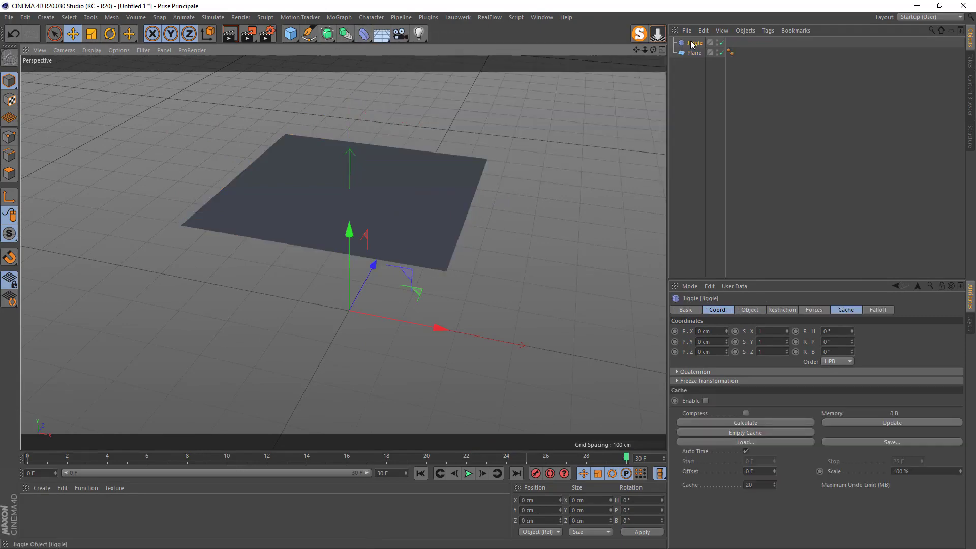
{"action": "left_click_drag", "start_coordinate": [693, 53], "coordinate": [689, 57]}
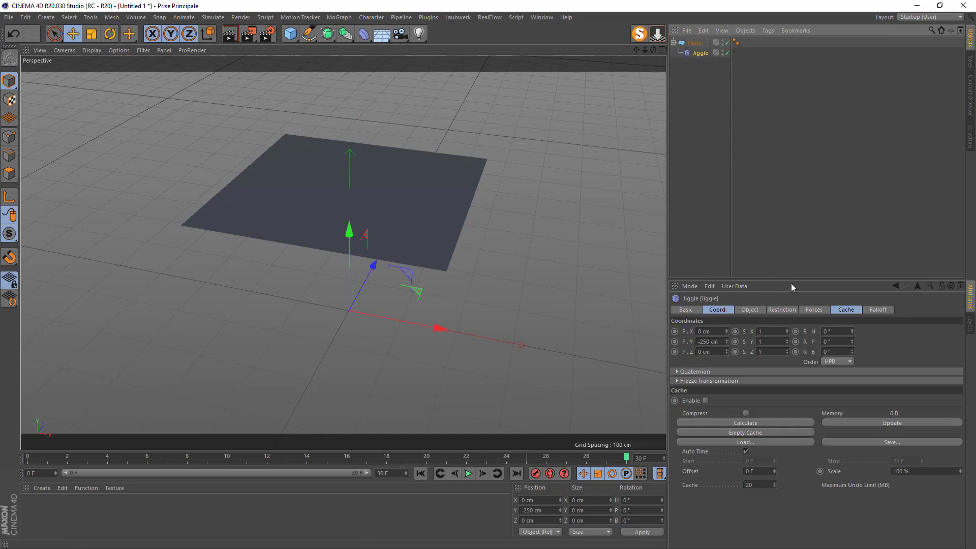
{"action": "left_click", "coordinate": [808, 308]}
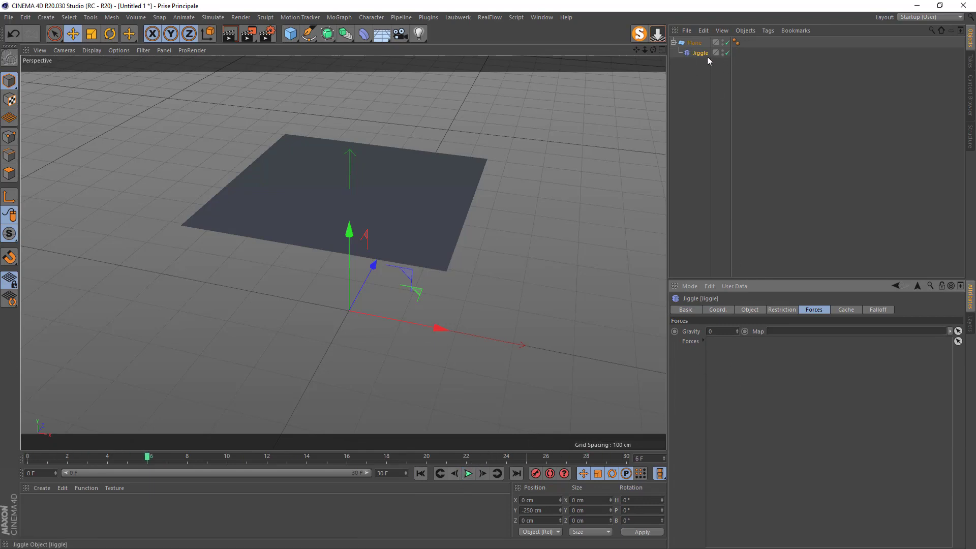
{"action": "left_click", "coordinate": [750, 310]}
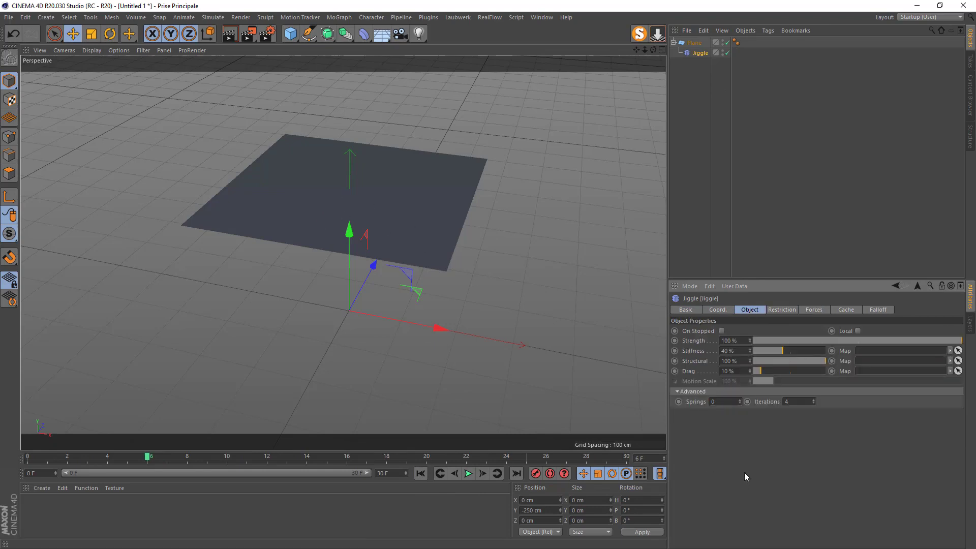
{"action": "left_click", "coordinate": [813, 310]}
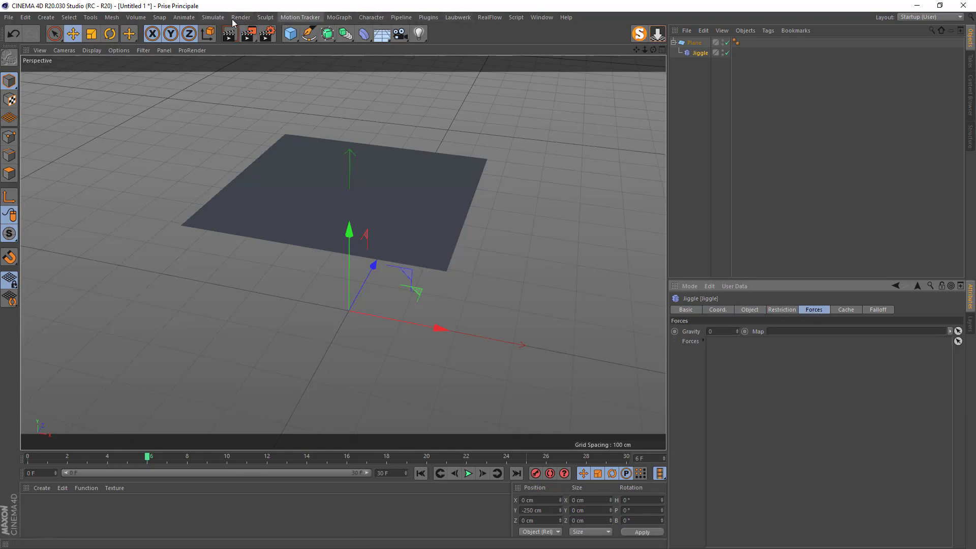
Step: Add a Turbulence particle modifier and set its strength to 25 cm and scale to 10%
{"action": "left_click", "coordinate": [214, 19]}
{"action": "mouse_move", "coordinate": [223, 56]}
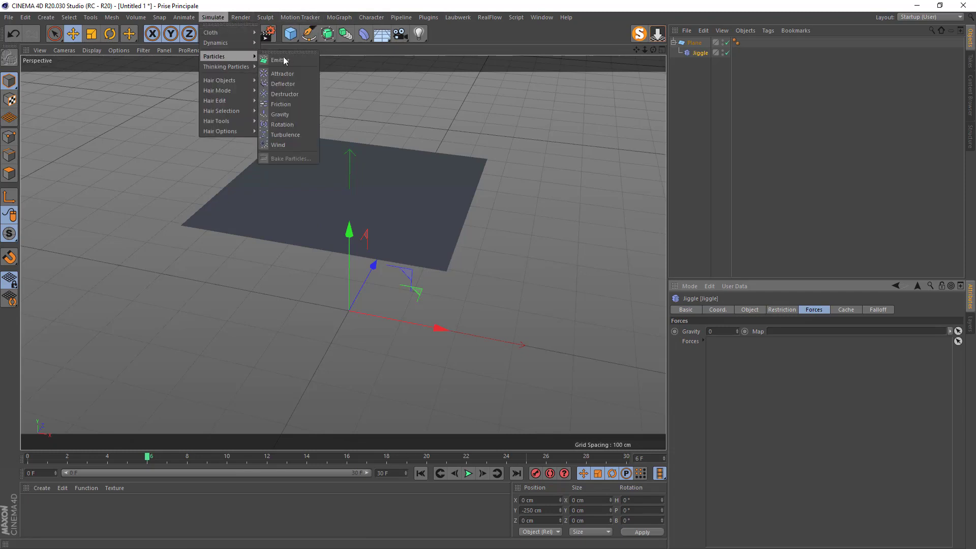
{"action": "left_click", "coordinate": [284, 134]}
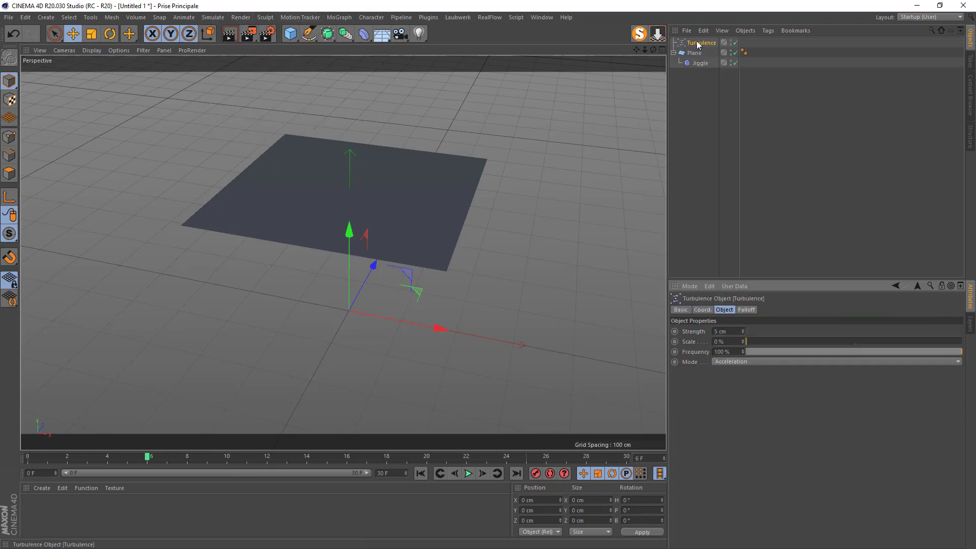
{"action": "double_click", "coordinate": [734, 332]}
{"action": "type", "text": "25"}
{"action": "key", "text": "Return"}
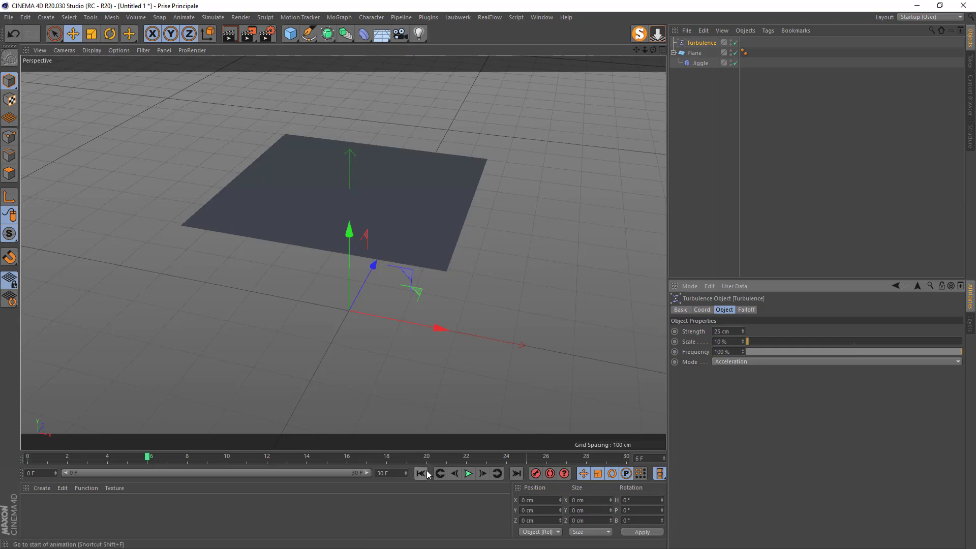
Step: Assign the turbulence to the Jiggle deformer's forces and play the simulation, comparing it with the cloth2 reference video
{"action": "left_click", "coordinate": [699, 64]}
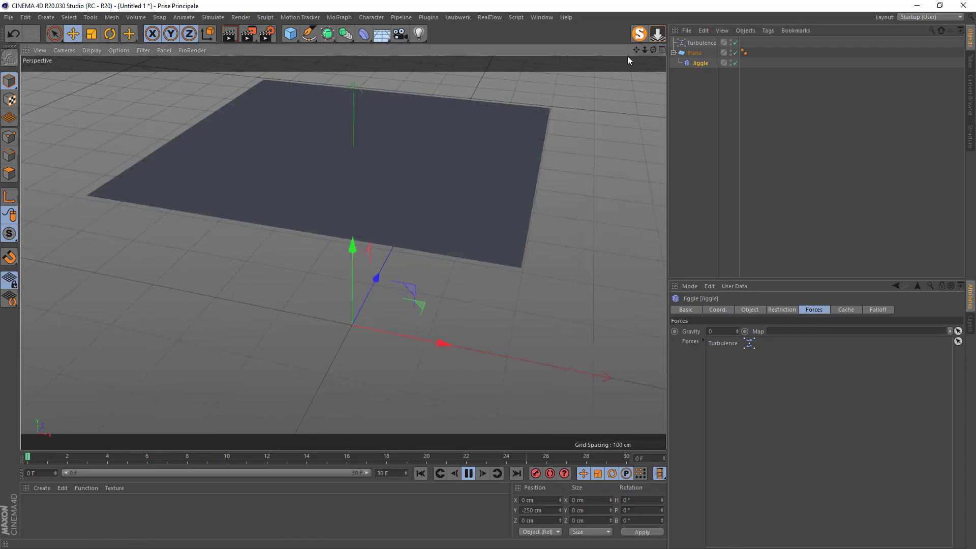
{"action": "middle_click_drag", "start_coordinate": [305, 175], "coordinate": [325, 233], "text": "alt"}
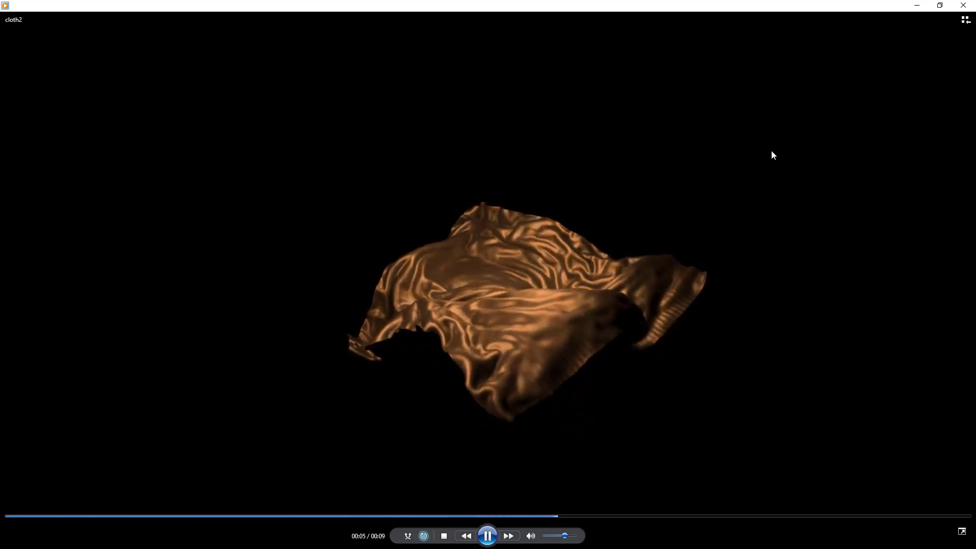
{"action": "left_click", "coordinate": [541, 457]}
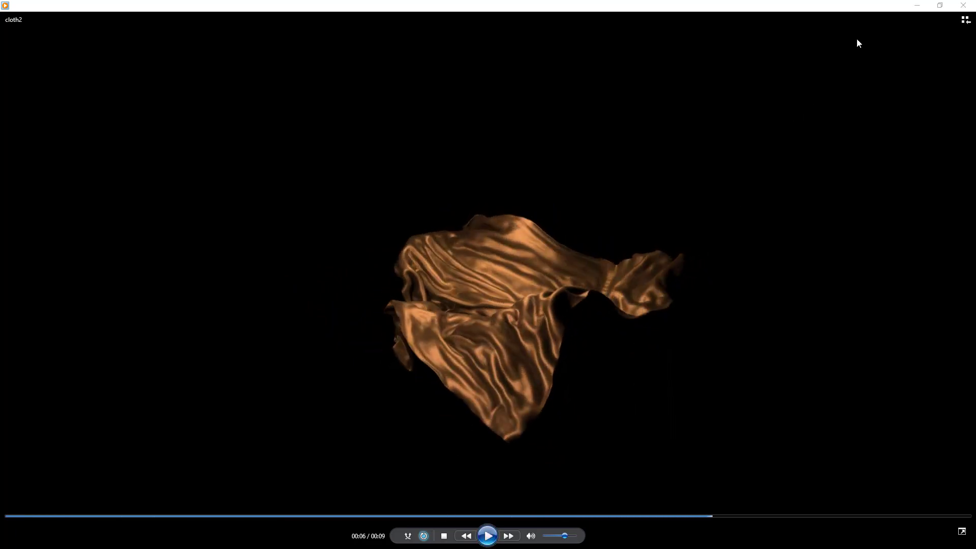
{"action": "left_click", "coordinate": [921, 6]}
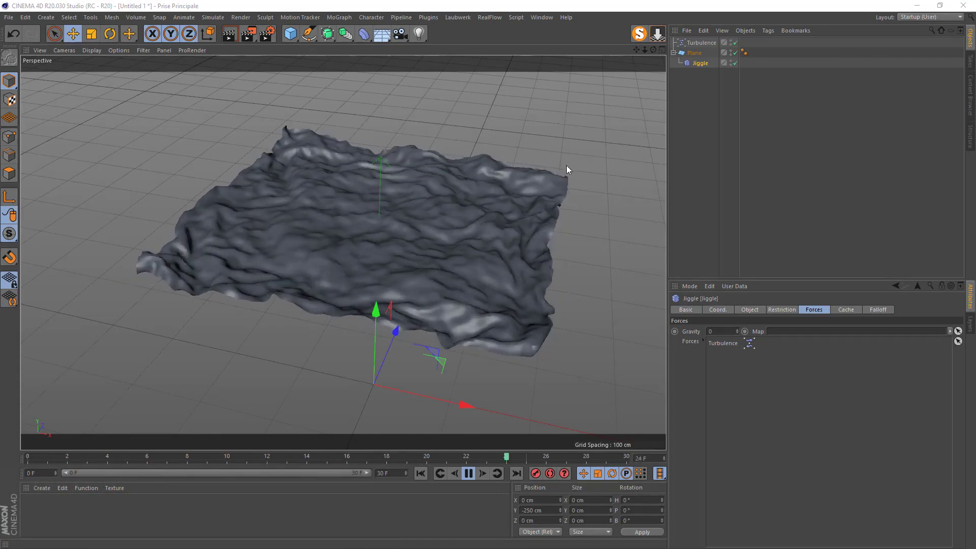
Step: Stop playback and duplicate the Turbulence object, setting the copy's scale to 110% and adjusting its strength
{"action": "left_click", "coordinate": [693, 40]}
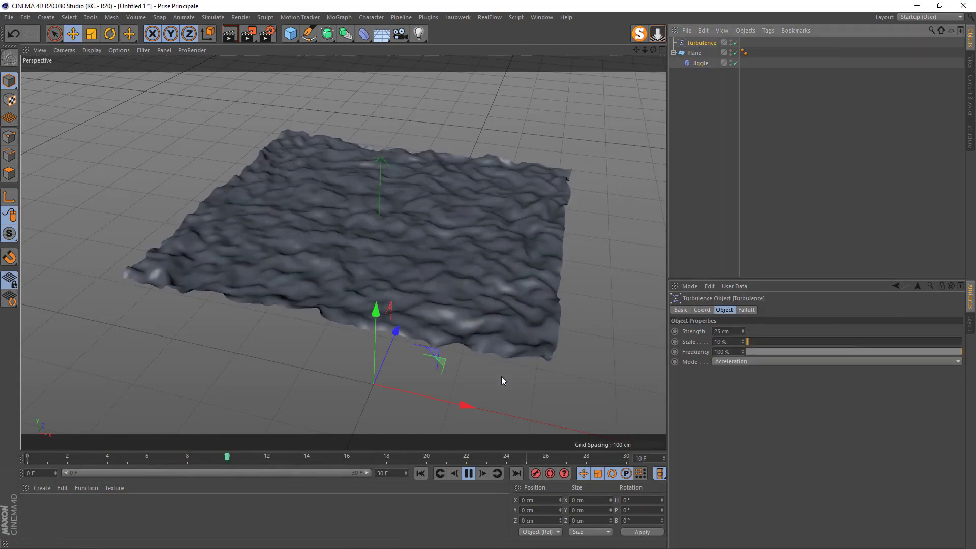
{"action": "key", "text": "F8"}
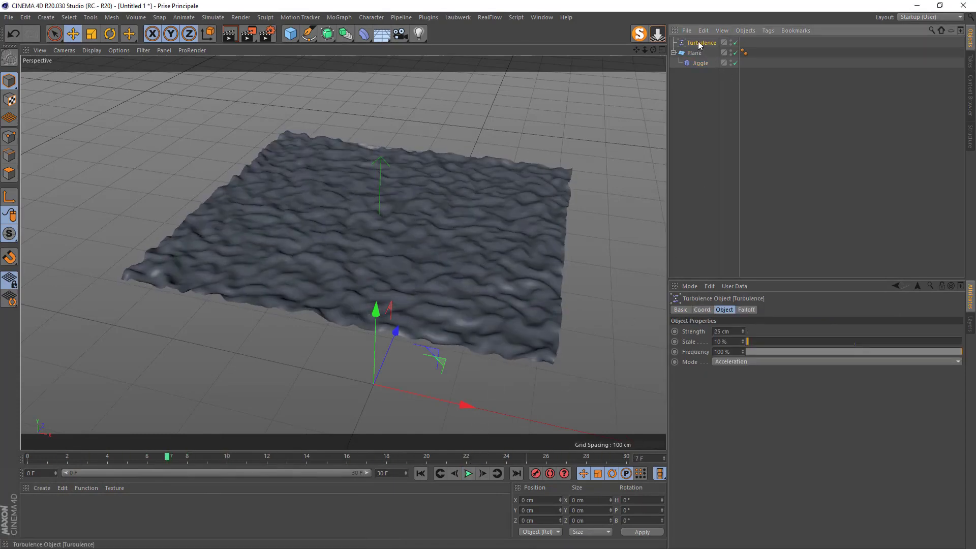
{"action": "left_click_drag", "start_coordinate": [691, 45], "coordinate": [691, 47], "text": "ctrl"}
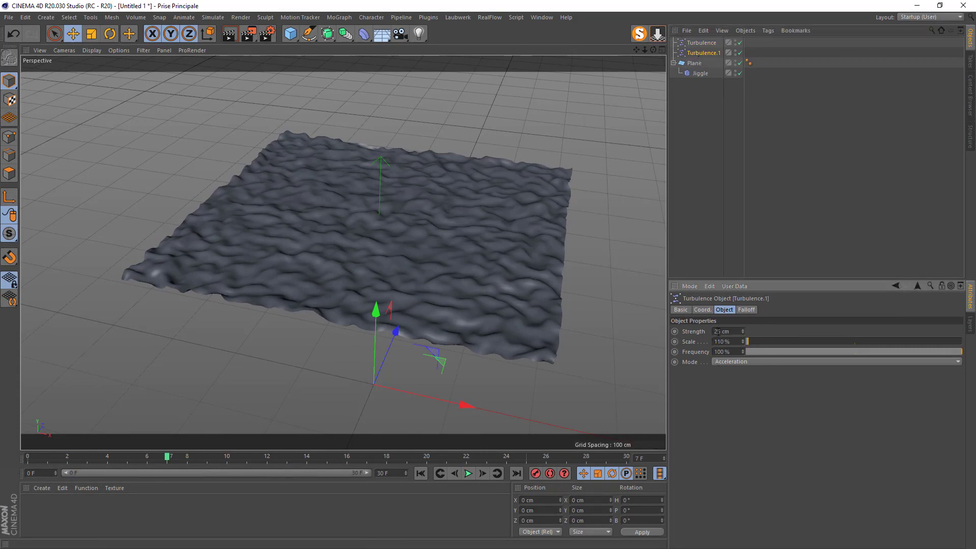
{"action": "type", "text": "0"}
{"action": "key", "text": "Return"}
Step: Add the duplicated turbulence to the Jiggle deformer's forces and play the simulation from the first frame
{"action": "left_click", "coordinate": [696, 73]}
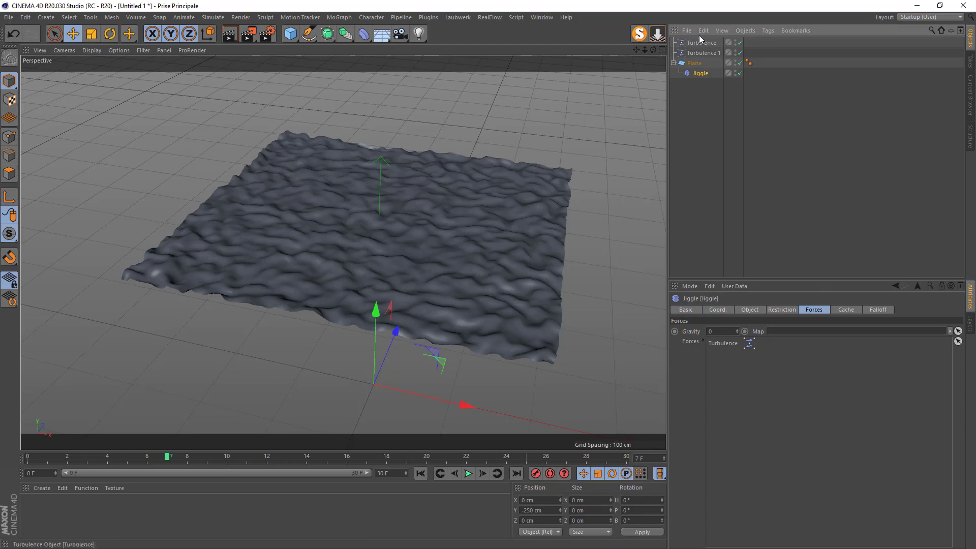
{"action": "left_click_drag", "start_coordinate": [693, 49], "coordinate": [714, 272]}
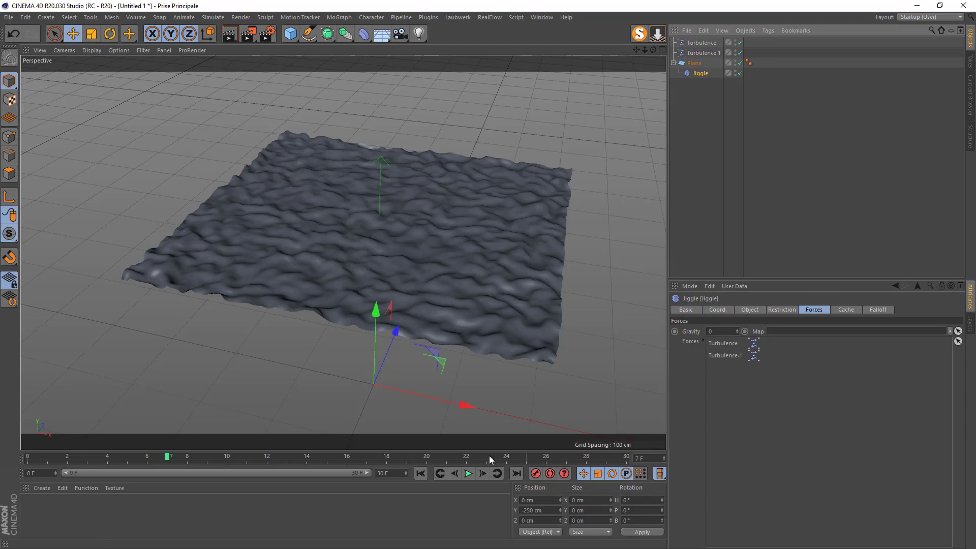
{"action": "left_click", "coordinate": [419, 475]}
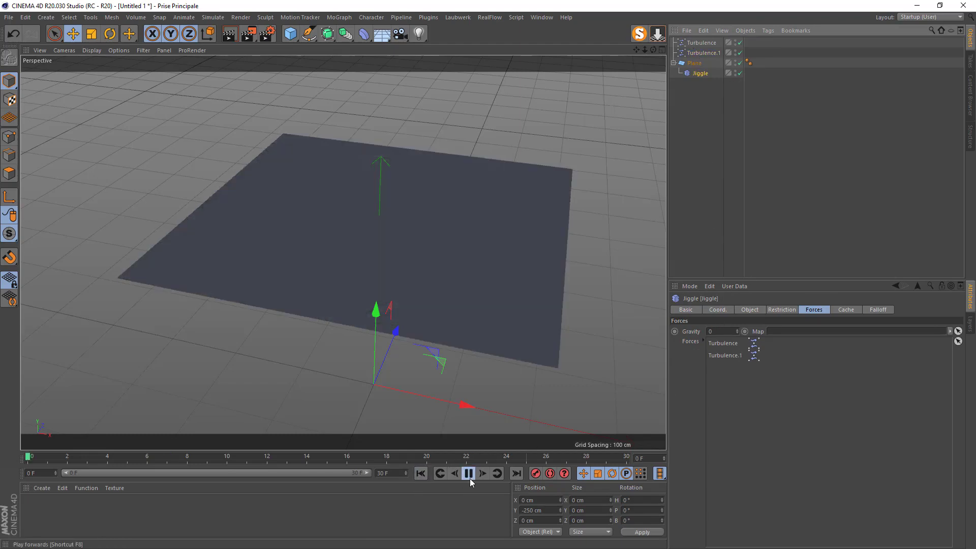
{"action": "left_click", "coordinate": [468, 475]}
Step: Set the animation length to 50 frames and extend the preview range to frame 50
{"action": "double_click", "coordinate": [386, 473]}
{"action": "type", "text": "50"}
{"action": "left_click", "coordinate": [370, 508]}
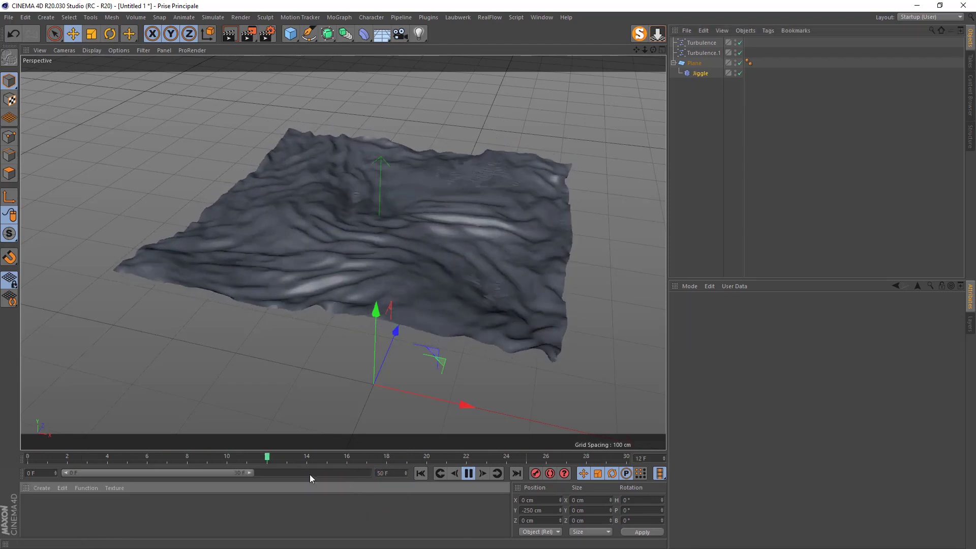
{"action": "left_click_drag", "start_coordinate": [255, 473], "coordinate": [411, 464]}
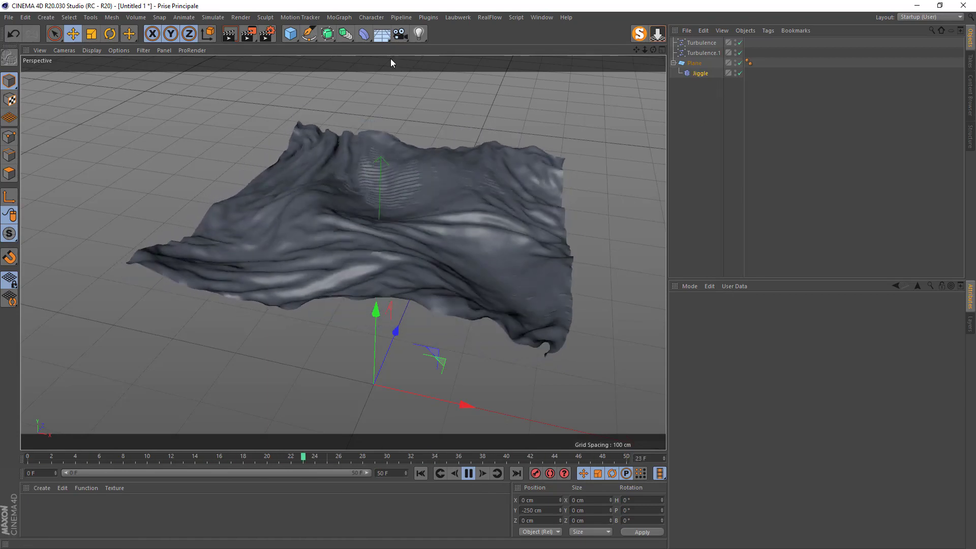
Step: Add a Smoothing deformer under the plane, below the Jiggle deformer, and stop playback after previewing the cloth
{"action": "left_click", "coordinate": [366, 38]}
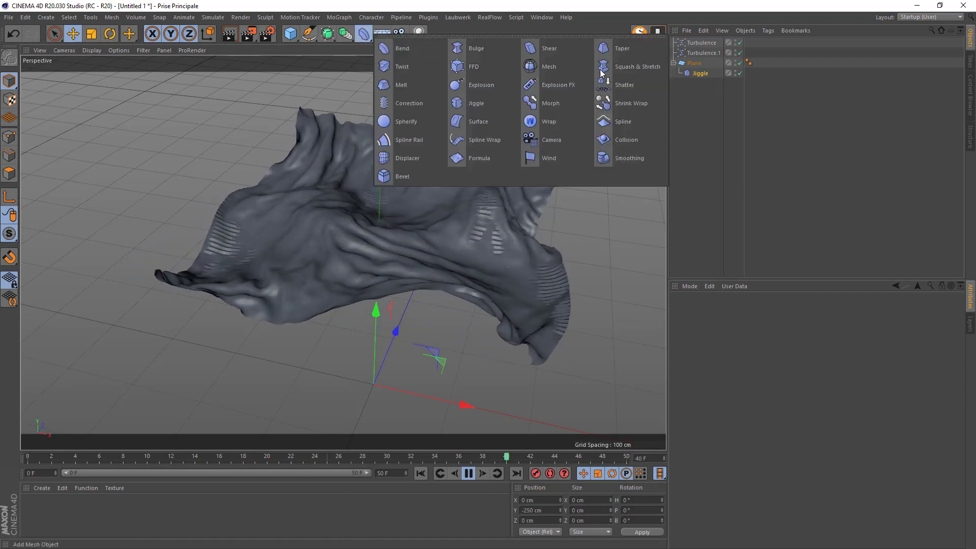
{"action": "left_click", "coordinate": [633, 158]}
{"action": "left_click_drag", "start_coordinate": [690, 87], "coordinate": [690, 87]}
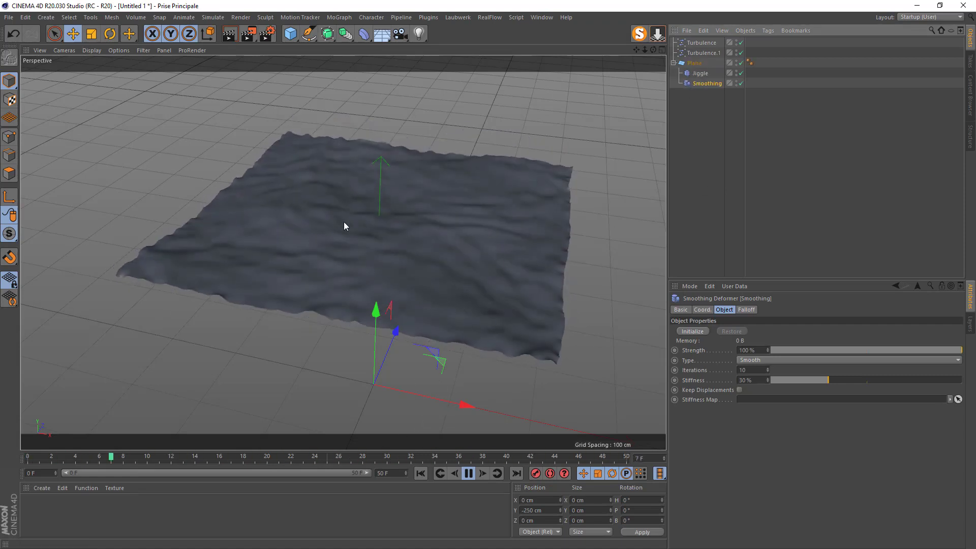
{"action": "left_click", "coordinate": [470, 475]}
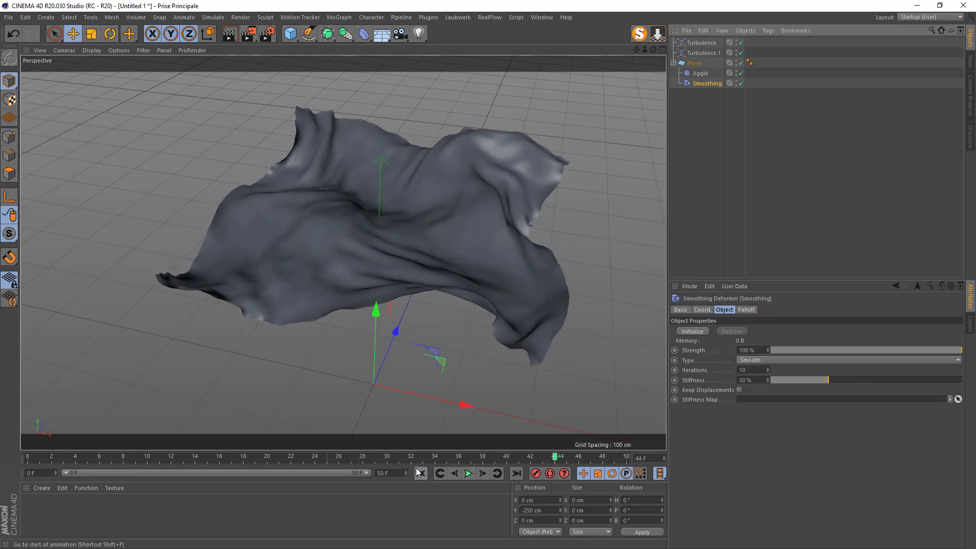
Step: Return to the first frame, set the Smoothing deformer to Relax with 100 iterations and 0% stiffness, and initialize it
{"action": "left_click", "coordinate": [420, 473]}
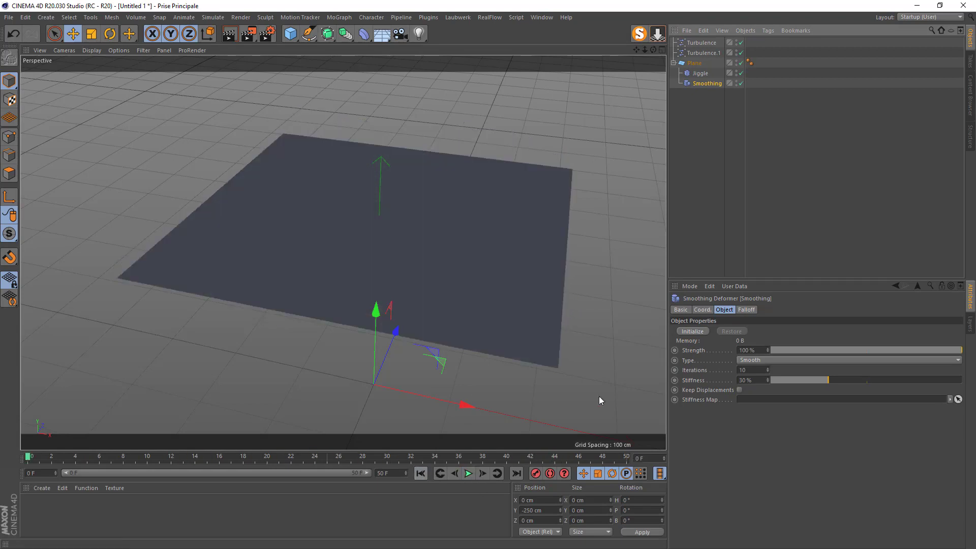
{"action": "left_click", "coordinate": [754, 360]}
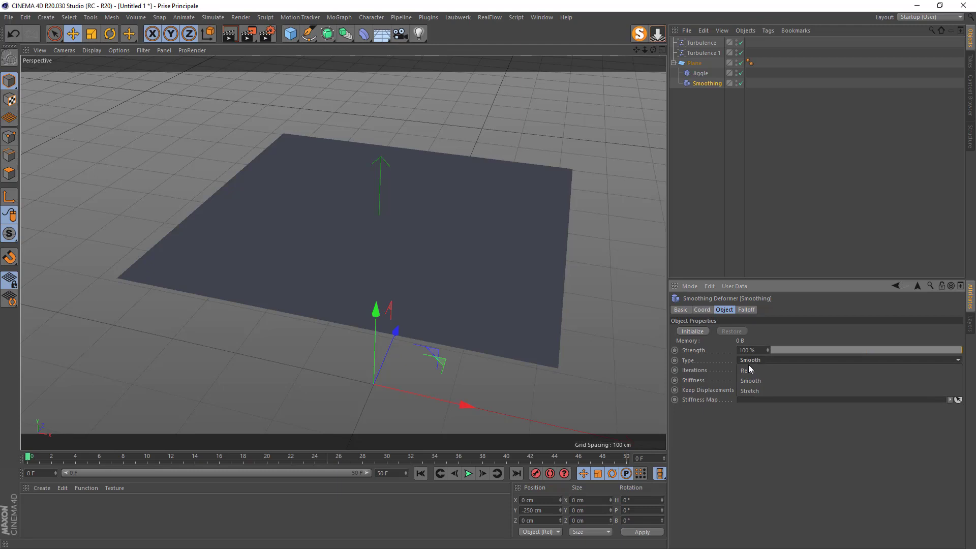
{"action": "left_click", "coordinate": [744, 370]}
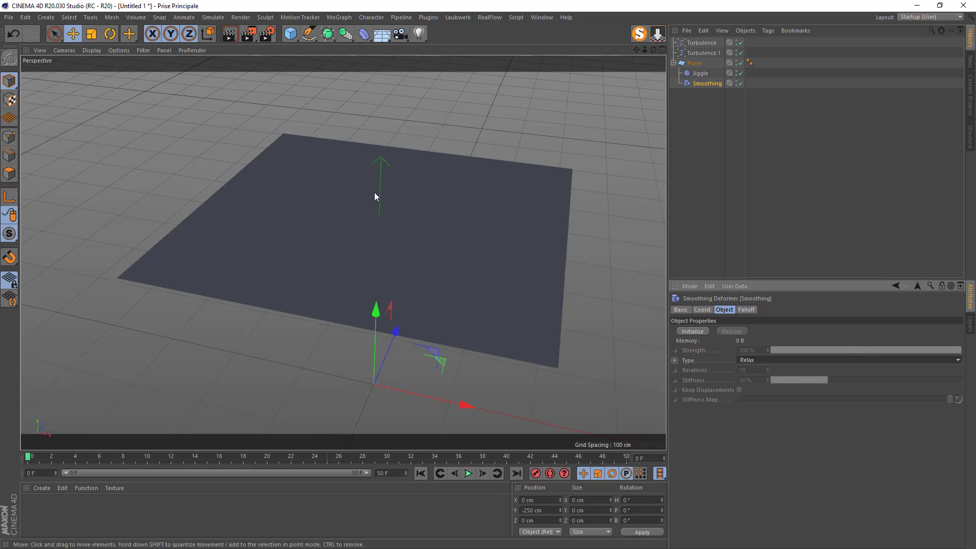
{"action": "left_click", "coordinate": [686, 331]}
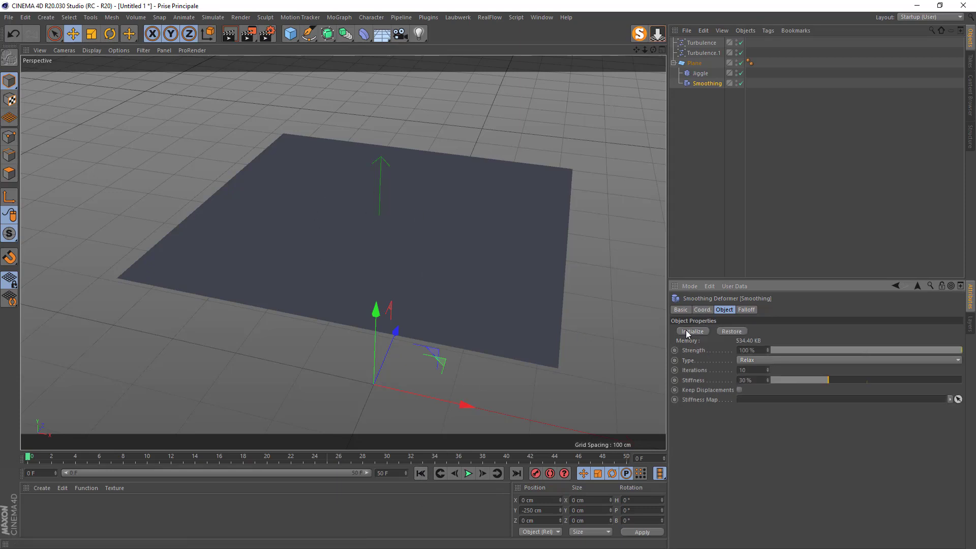
{"action": "left_click_drag", "start_coordinate": [793, 379], "coordinate": [733, 377]}
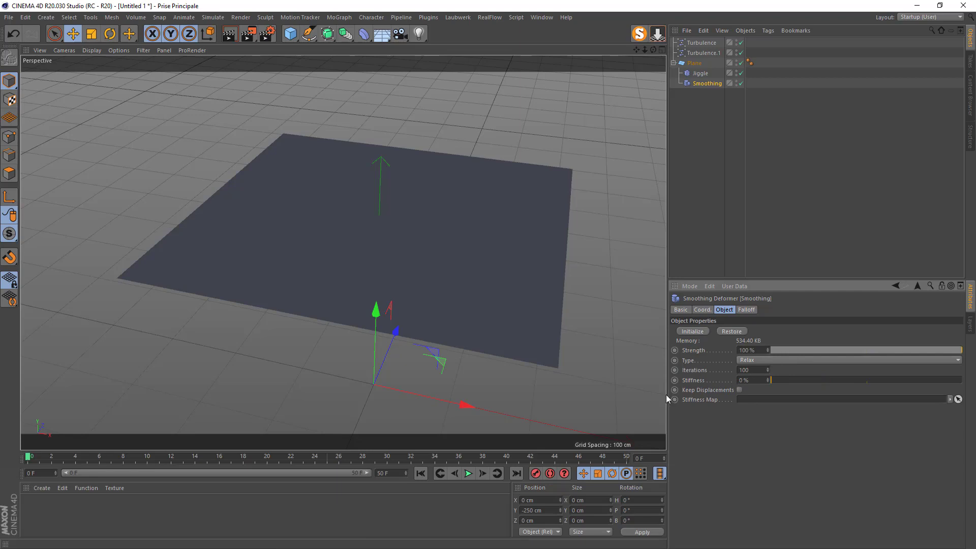
Step: Play the simulation, stop it partway through, and inspect the cloth's folds up close
{"action": "left_click", "coordinate": [469, 474]}
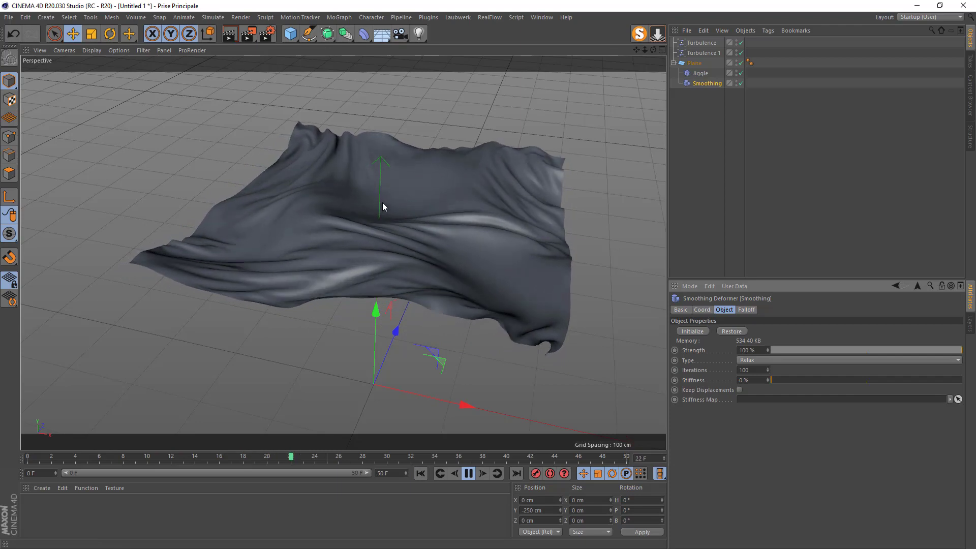
{"action": "left_click", "coordinate": [468, 474]}
{"action": "scroll", "coordinate": [313, 326], "scroll_direction": "up", "scroll_amount": 5}
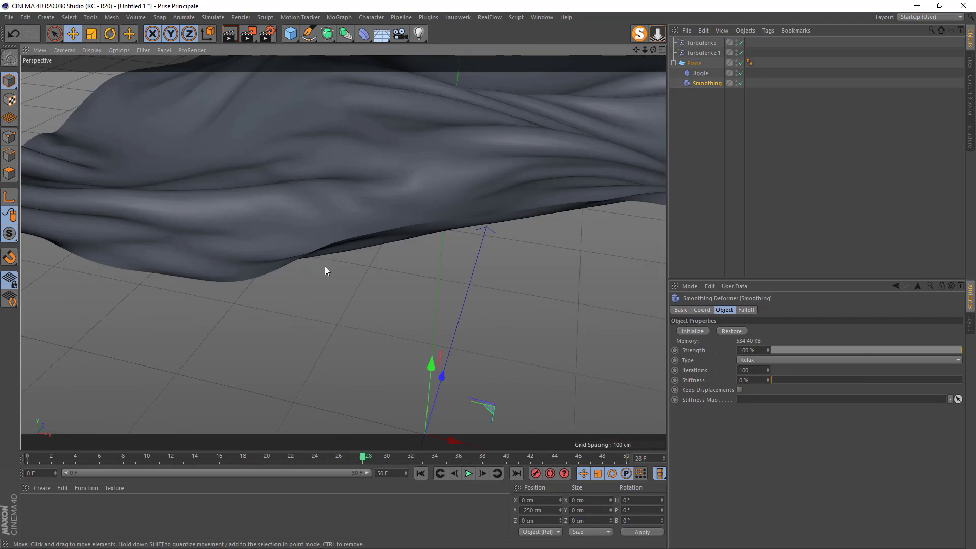
{"action": "scroll", "coordinate": [328, 267], "scroll_direction": "down", "scroll_amount": 5}
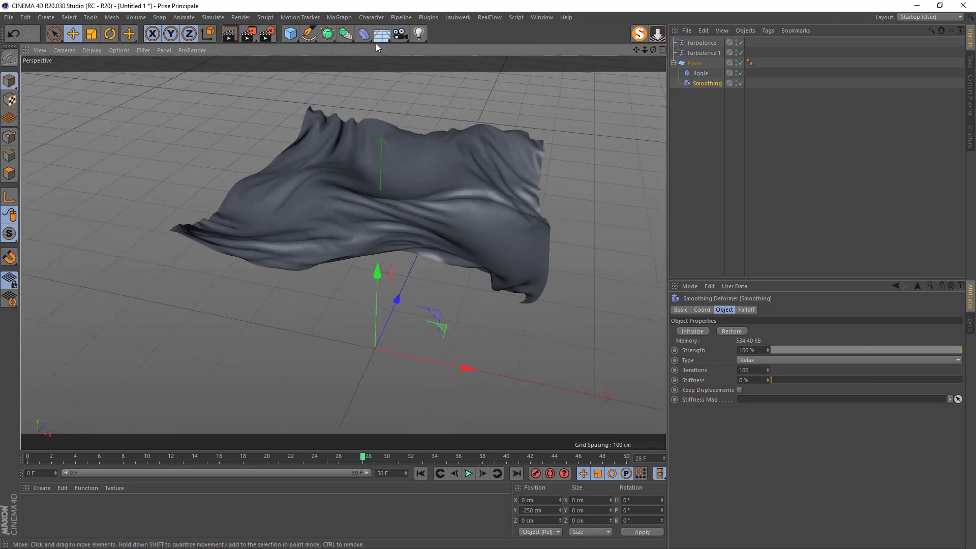
Step: Add a Cloth Surface object and make the plane with its deformers its child
{"action": "left_click", "coordinate": [213, 17]}
{"action": "mouse_move", "coordinate": [218, 32]}
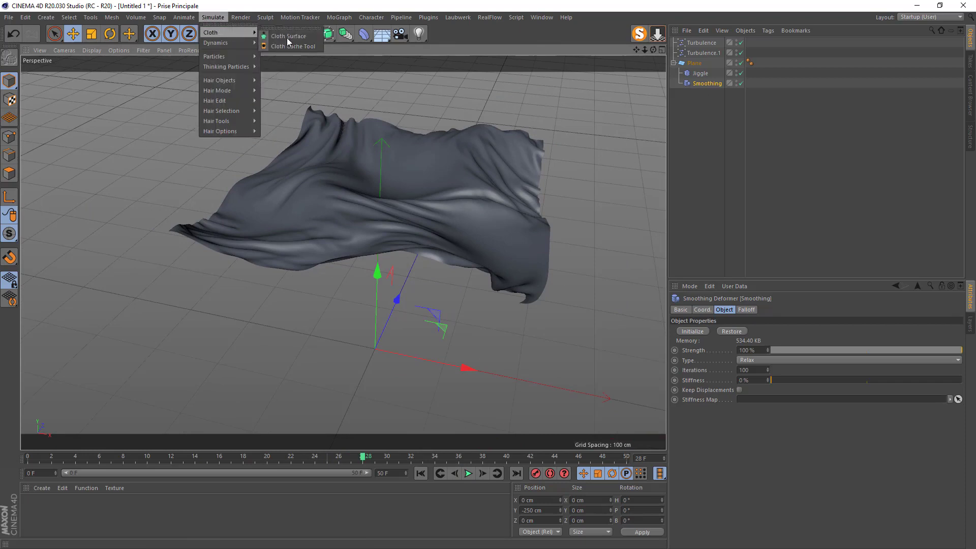
{"action": "left_click", "coordinate": [288, 37]}
{"action": "left_click_drag", "start_coordinate": [694, 73], "coordinate": [702, 47]}
{"action": "left_click", "coordinate": [703, 44]}
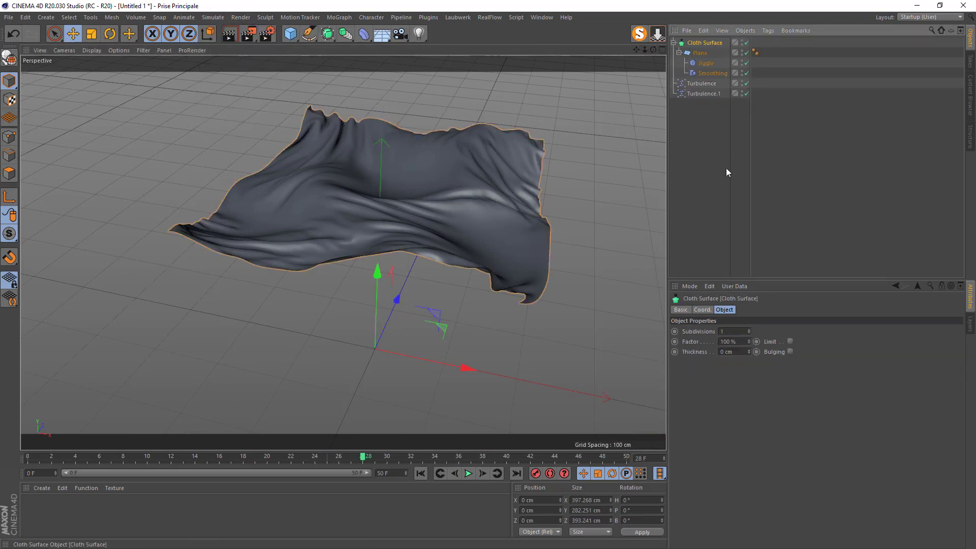
Step: Set the Cloth Surface's subdivisions to 0 and thickness to 1 cm, and check the cloth's edge
{"action": "double_click", "coordinate": [713, 333]}
{"action": "type", "text": "0"}
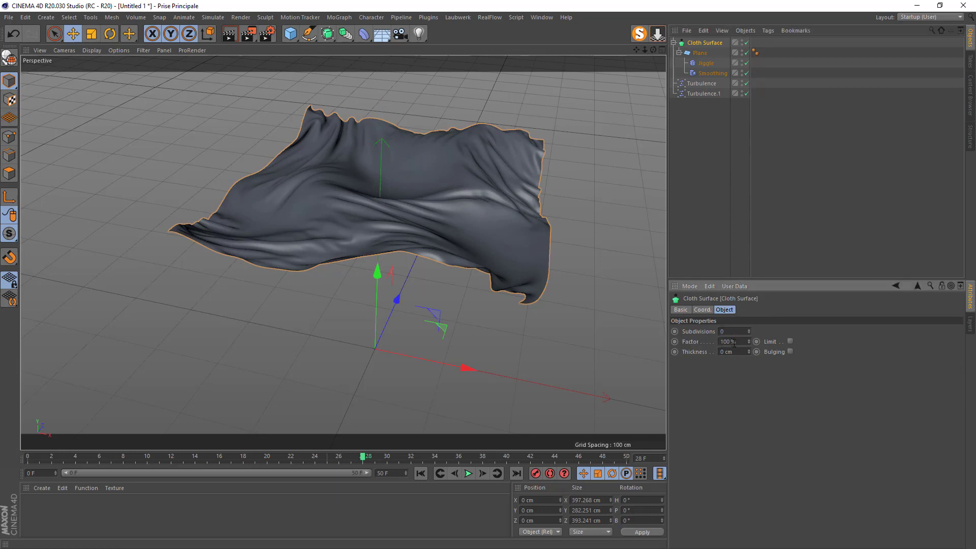
{"action": "type", "text": "1"}
{"action": "key", "text": "Return"}
{"action": "scroll", "coordinate": [204, 242], "scroll_direction": "up", "scroll_amount": 2}
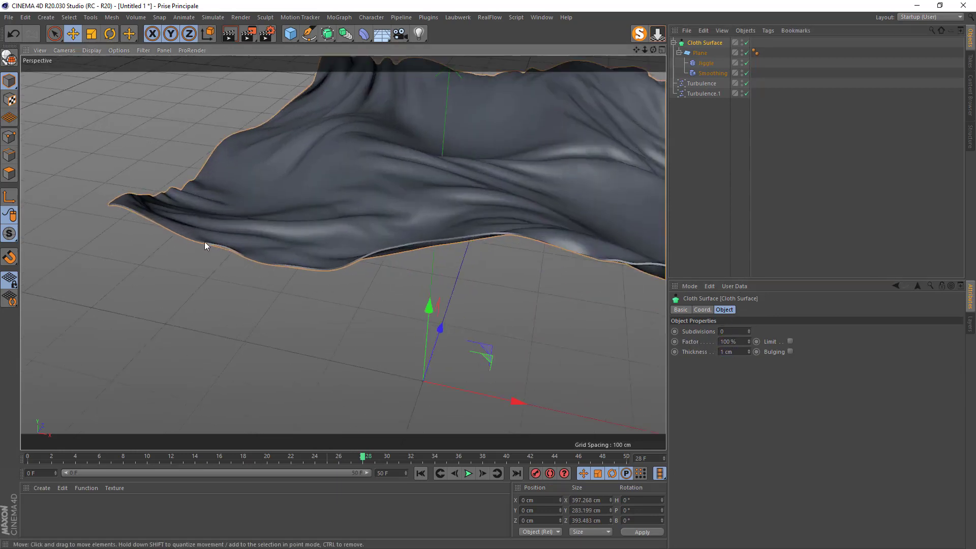
{"action": "scroll", "coordinate": [204, 242], "scroll_direction": "up", "scroll_amount": 4}
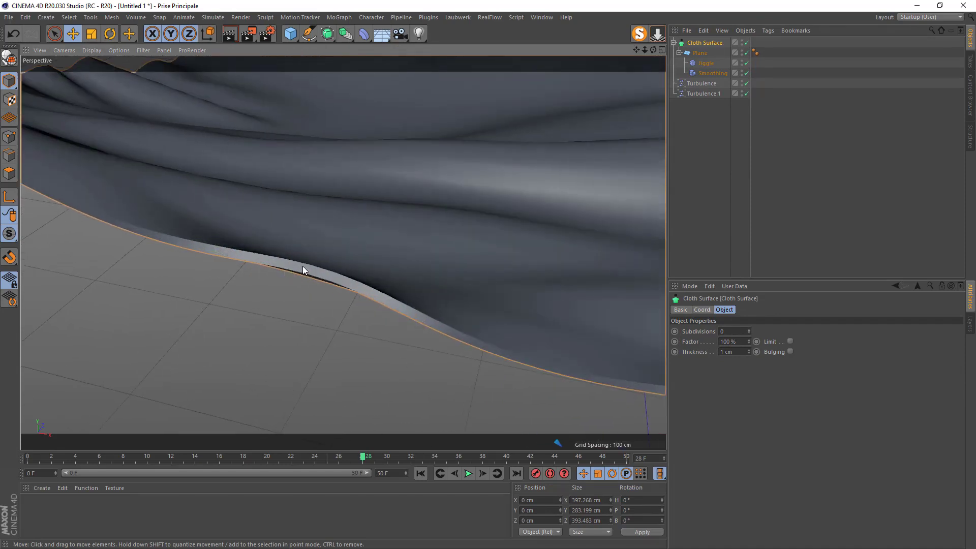
{"action": "scroll", "coordinate": [363, 263], "scroll_direction": "down", "scroll_amount": 5}
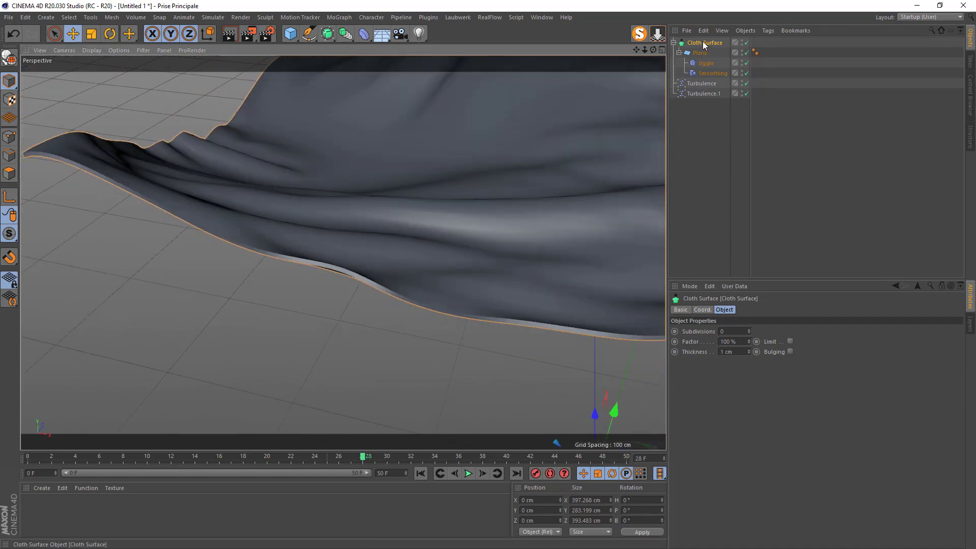
Step: Put the Cloth Surface inside a new Subdivision Surface and set its editor and renderer subdivisions to 1
{"action": "left_click", "coordinate": [328, 38]}
{"action": "left_click_drag", "start_coordinate": [700, 51], "coordinate": [701, 41]}
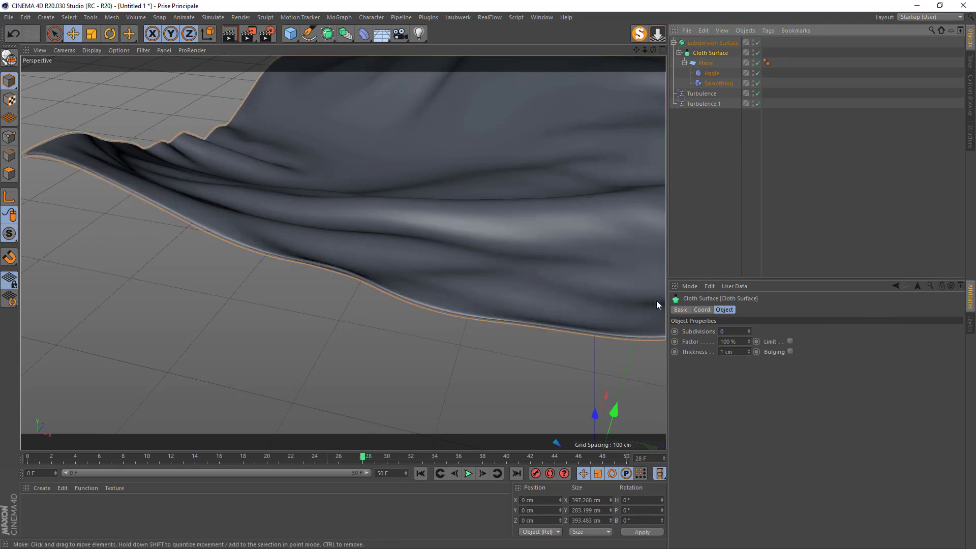
{"action": "left_click", "coordinate": [699, 42]}
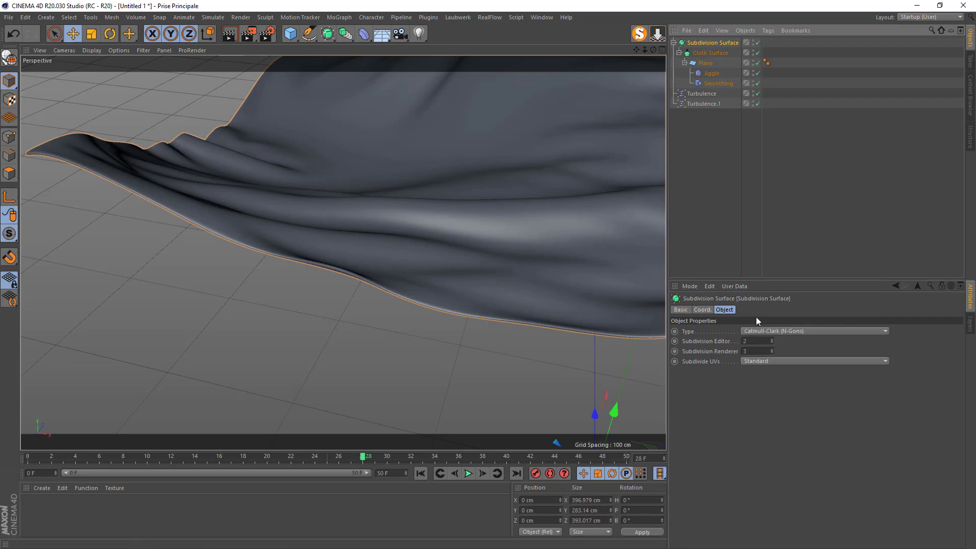
{"action": "double_click", "coordinate": [747, 341]}
{"action": "type", "text": "1"}
{"action": "key", "text": "Return"}
{"action": "scroll", "coordinate": [389, 252], "scroll_direction": "down", "scroll_amount": 10}
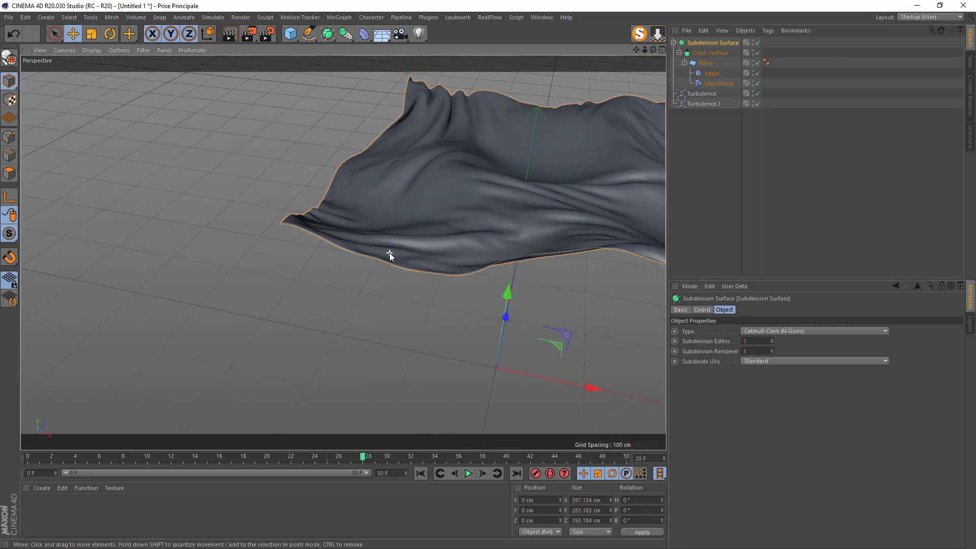
Step: Add a Floor object to the scene and apply a new material to it
{"action": "left_click_drag", "start_coordinate": [635, 50], "coordinate": [373, 234]}
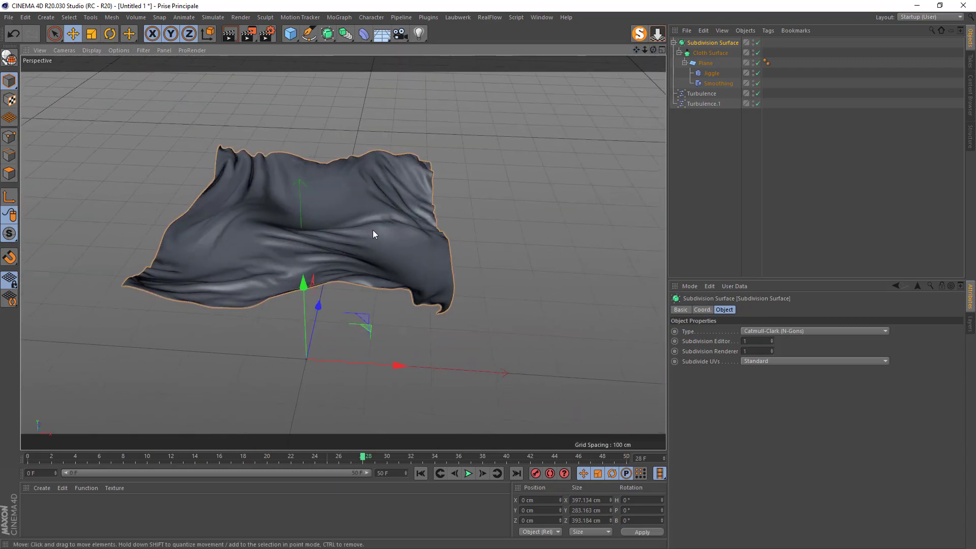
{"action": "left_click", "coordinate": [380, 35]}
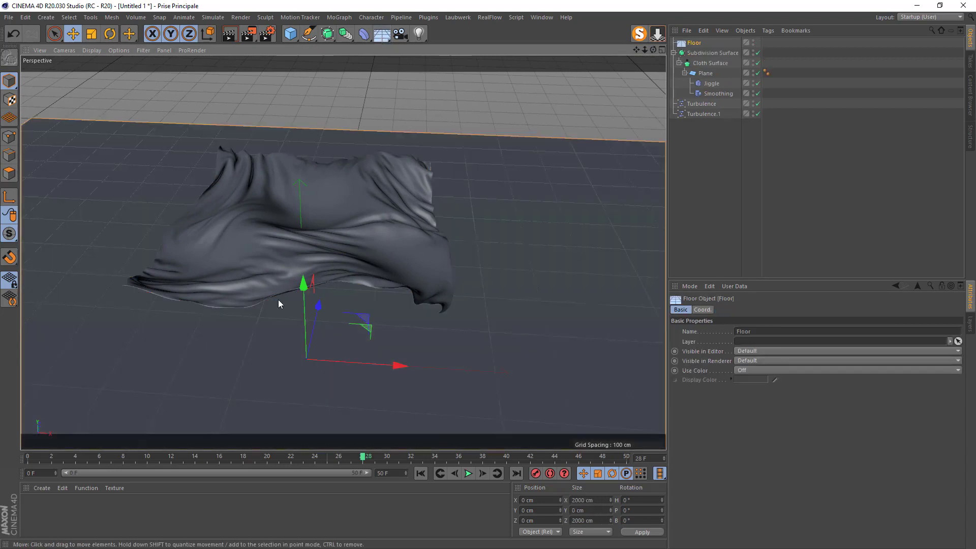
{"action": "double_click", "coordinate": [45, 506]}
{"action": "left_click_drag", "start_coordinate": [32, 508], "coordinate": [93, 390]}
{"action": "left_click", "coordinate": [31, 511]}
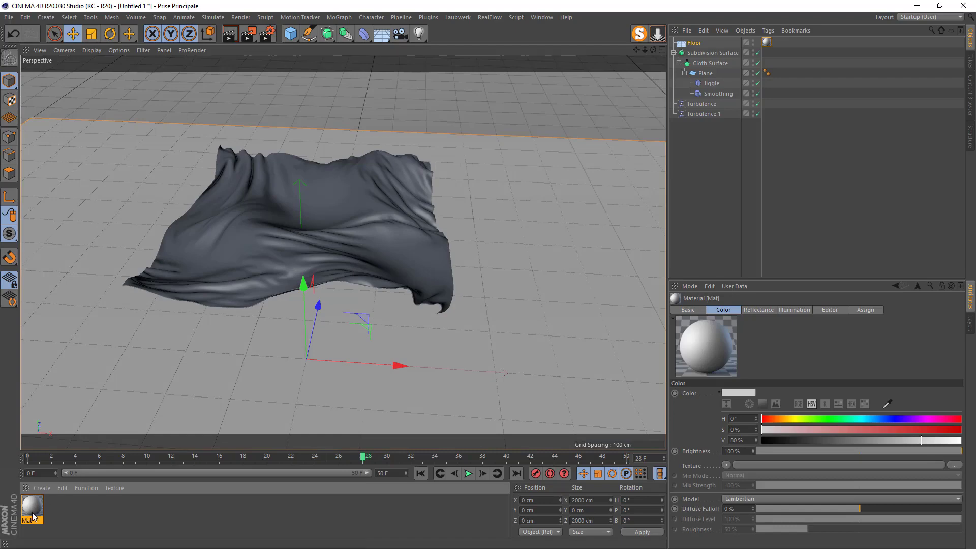
Step: Set the floor material's colour to 10% saturation and 10% value, with brightness at 90%
{"action": "double_click", "coordinate": [36, 512]}
{"action": "left_click", "coordinate": [173, 175]}
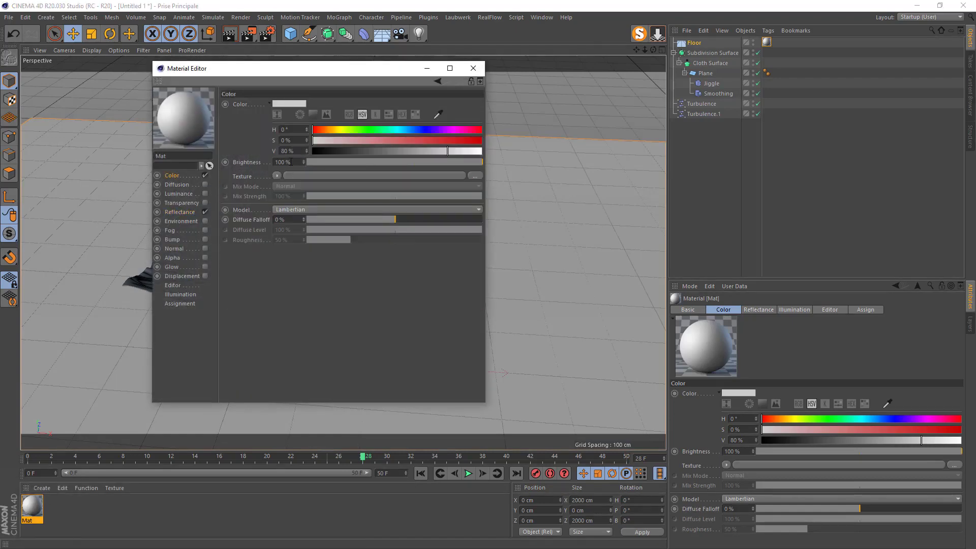
{"action": "type", "text": "10"}
{"action": "key", "text": "Tab"}
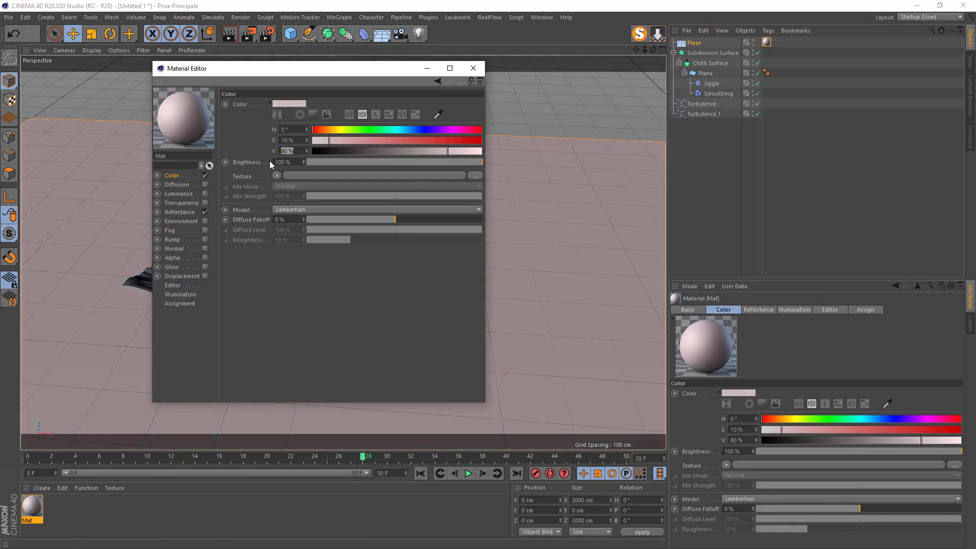
{"action": "type", "text": "10"}
{"action": "key", "text": "Tab"}
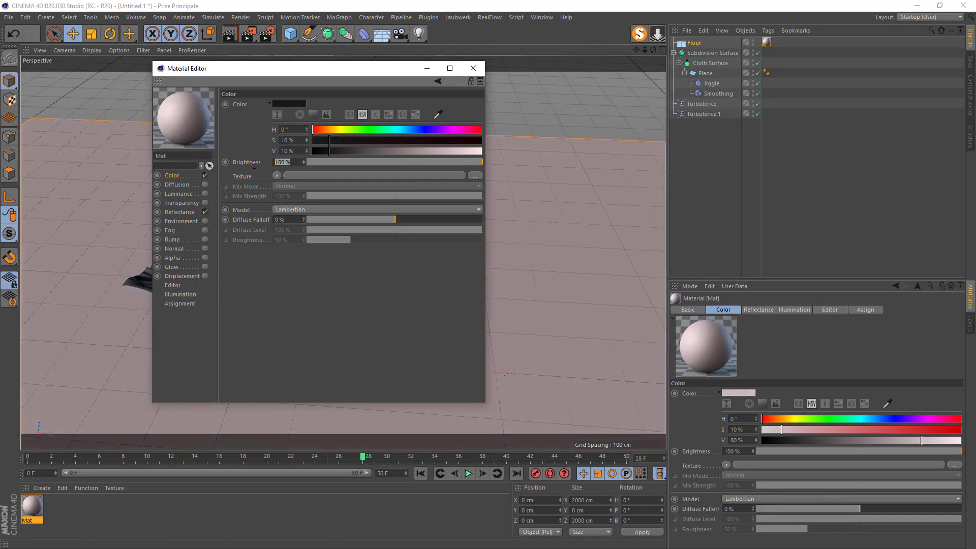
{"action": "type", "text": "90"}
{"action": "key", "text": "Return"}
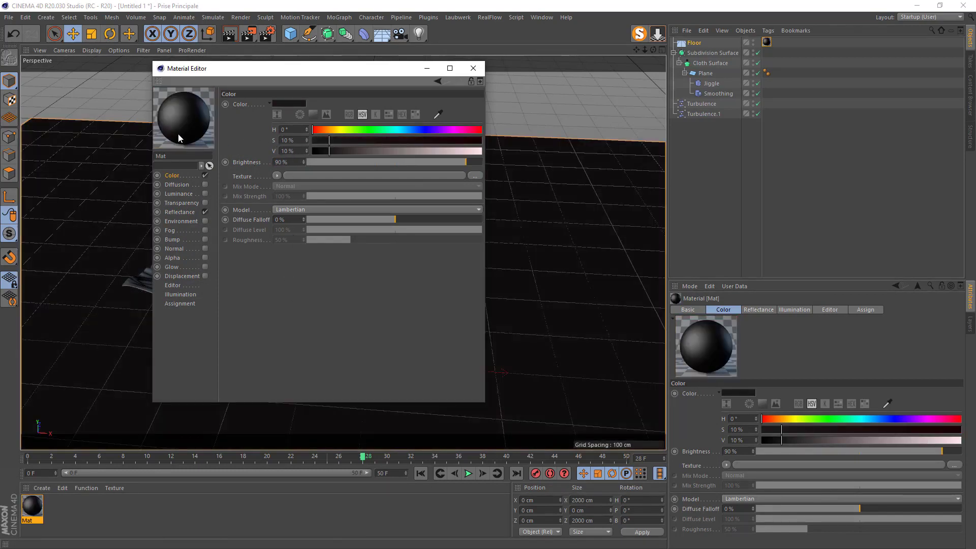
{"action": "left_click", "coordinate": [474, 68]}
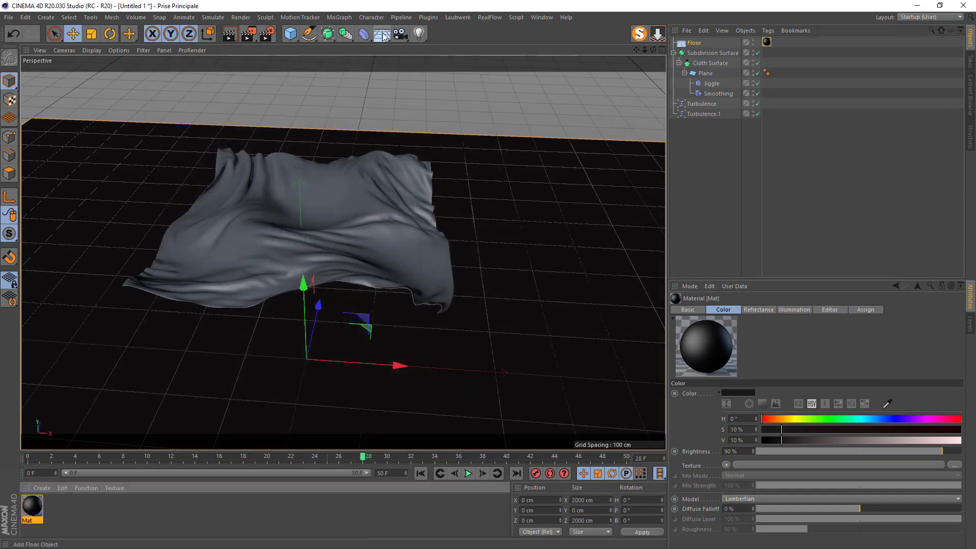
Step: Add a Background object using the floor's material, and give the Floor a Compositing tag with Compositing Background enabled
{"action": "left_click", "coordinate": [381, 34]}
{"action": "left_click", "coordinate": [421, 122]}
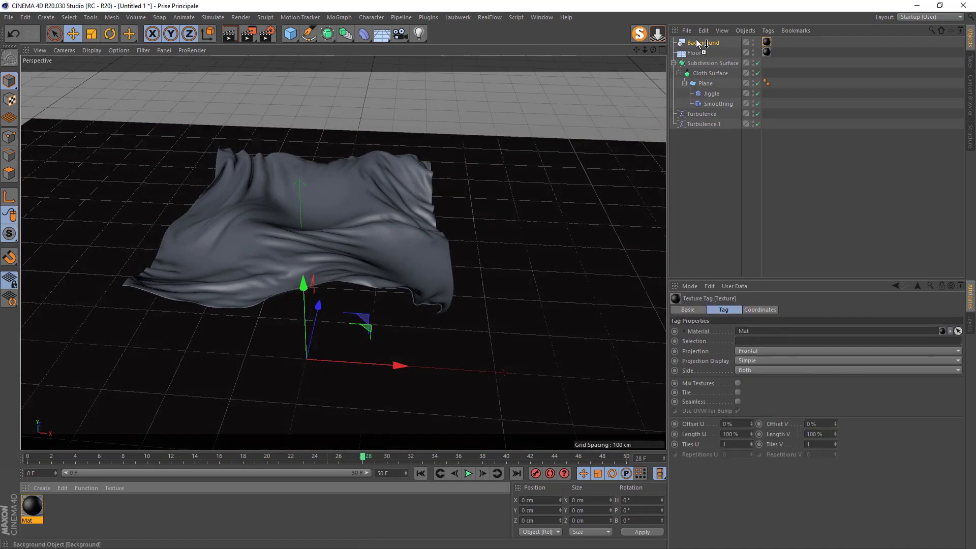
{"action": "right_click", "coordinate": [692, 56]}
{"action": "mouse_move", "coordinate": [727, 62]}
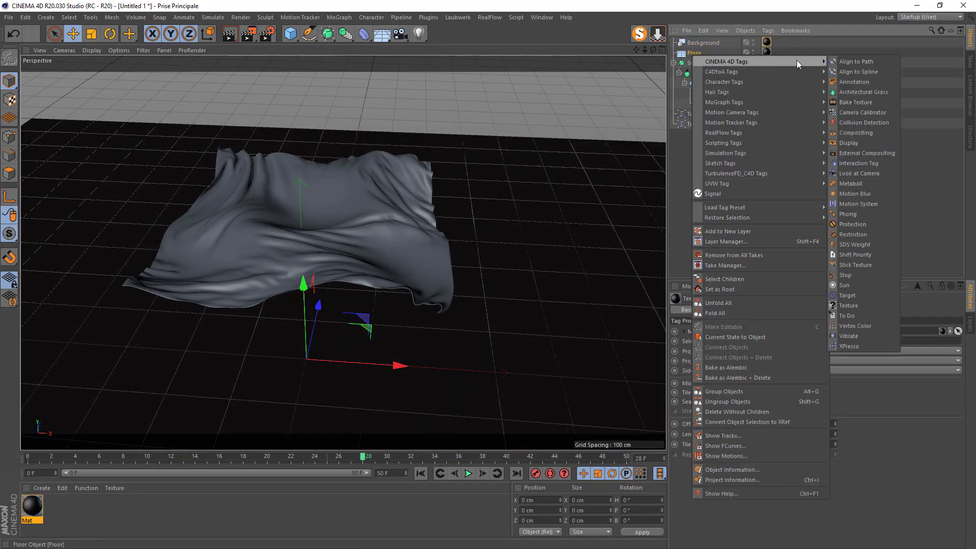
{"action": "left_click", "coordinate": [867, 134]}
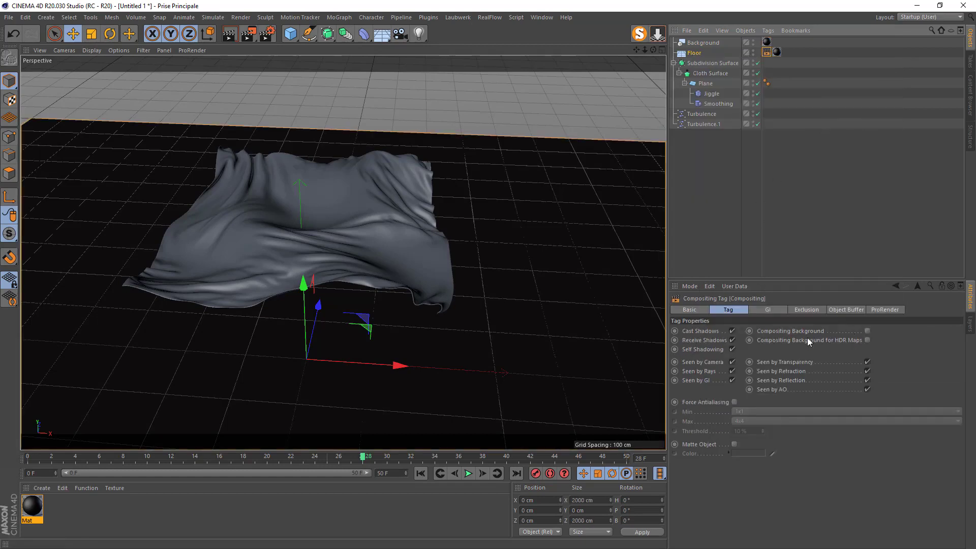
{"action": "left_click", "coordinate": [867, 330]}
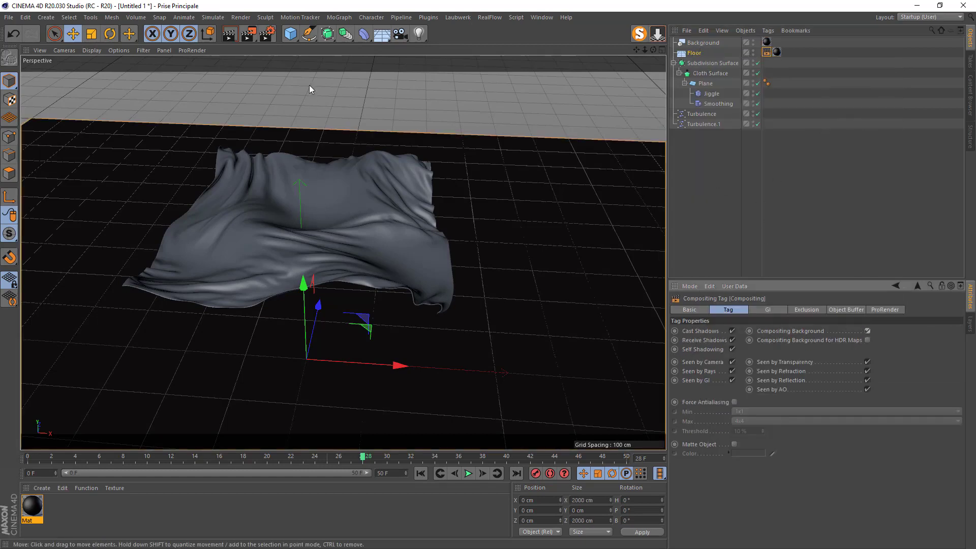
Step: Add a PBR Light and move it above the floor, in front of the cloth
{"action": "left_click", "coordinate": [421, 38]}
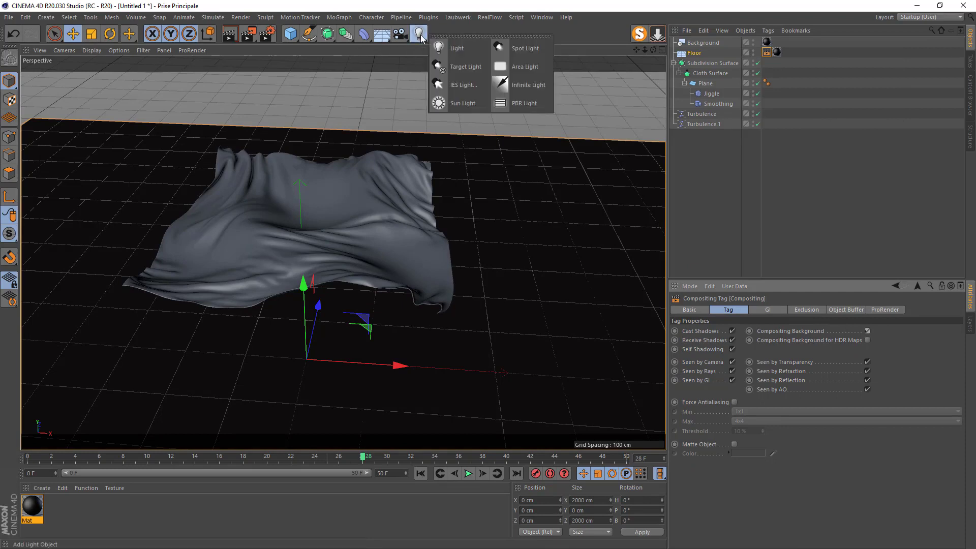
{"action": "left_click", "coordinate": [522, 108]}
{"action": "mouse_move", "coordinate": [318, 311]}
{"action": "left_mouse_down"}
{"action": "mouse_move", "coordinate": [325, 386]}
{"action": "mouse_move", "coordinate": [287, 406]}
{"action": "mouse_move", "coordinate": [277, 218]}
{"action": "mouse_move", "coordinate": [231, 436]}
{"action": "left_mouse_up"}
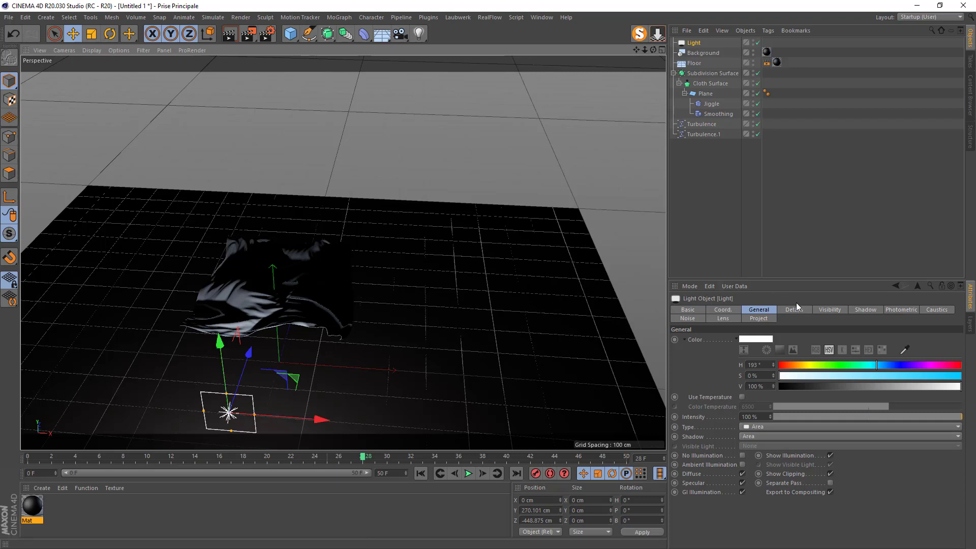
Step: Set the light's position to 250 cm in Y and -500 cm in Z
{"action": "left_click", "coordinate": [723, 310]}
{"action": "double_click", "coordinate": [710, 352]}
{"action": "type", "text": "250"}
{"action": "key", "text": "Return"}
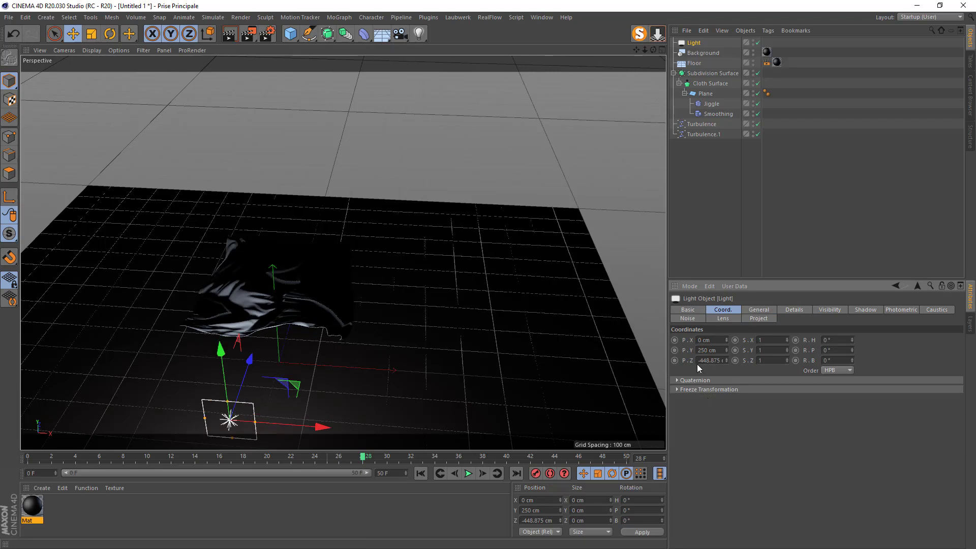
{"action": "double_click", "coordinate": [706, 360]}
{"action": "type", "text": "-500"}
{"action": "key", "text": "Return"}
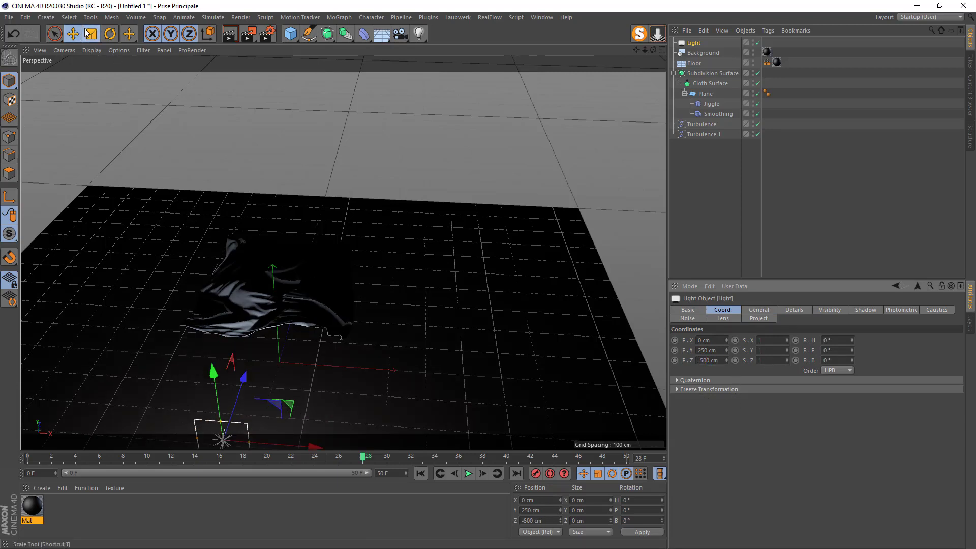
Step: Scale up the first light's area and tint its colour to hue 193° with 17% saturation
{"action": "key", "text": "t"}
{"action": "left_click_drag", "start_coordinate": [264, 268], "coordinate": [127, 260]}
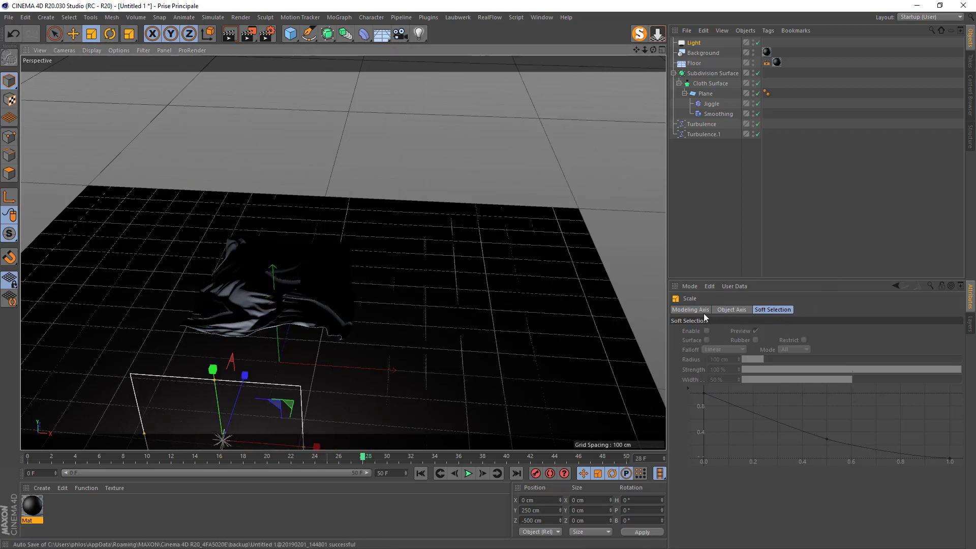
{"action": "left_click", "coordinate": [692, 43]}
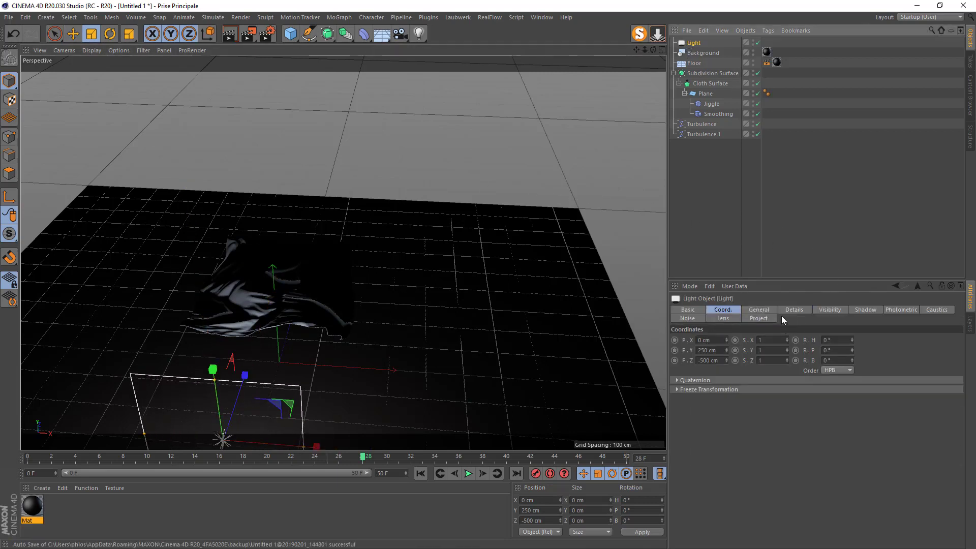
{"action": "left_click", "coordinate": [757, 310]}
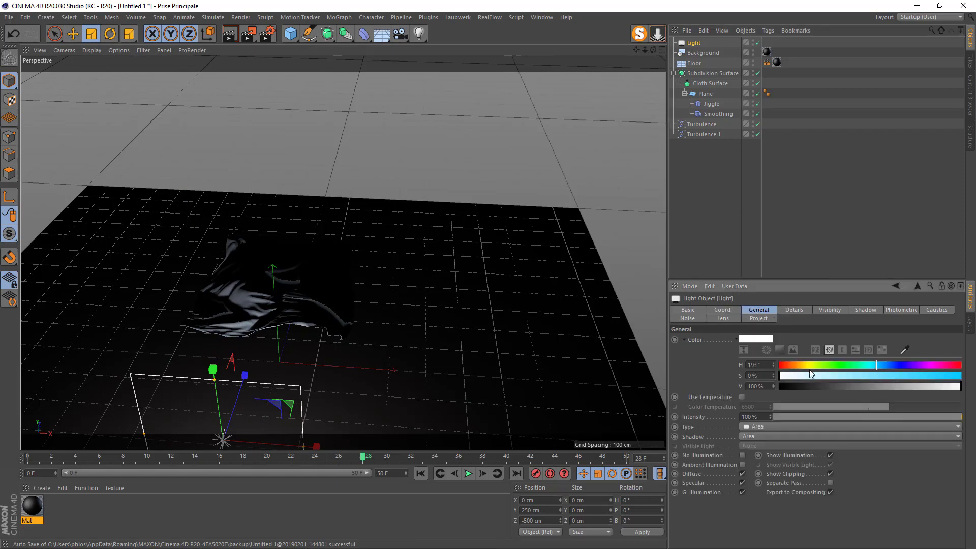
{"action": "left_click_drag", "start_coordinate": [816, 372], "coordinate": [808, 375]}
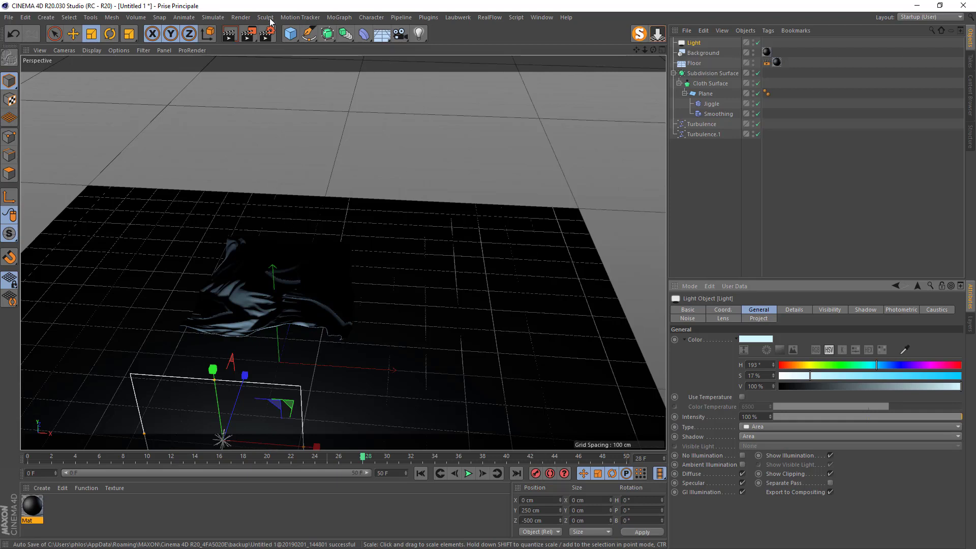
Step: Add a second PBR Light at the scene origin and enlarge its area
{"action": "left_click", "coordinate": [422, 39]}
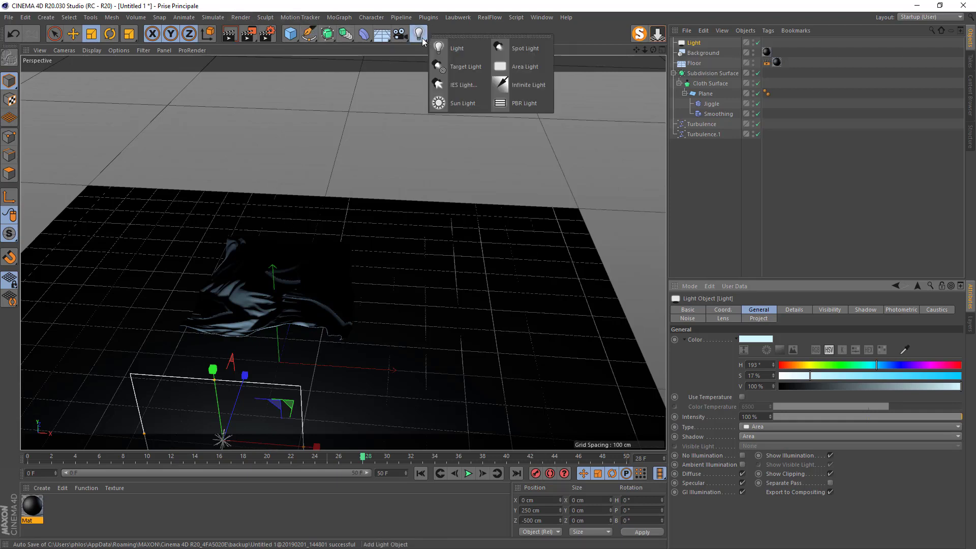
{"action": "left_click", "coordinate": [519, 103]}
{"action": "left_click_drag", "start_coordinate": [300, 364], "coordinate": [372, 367]}
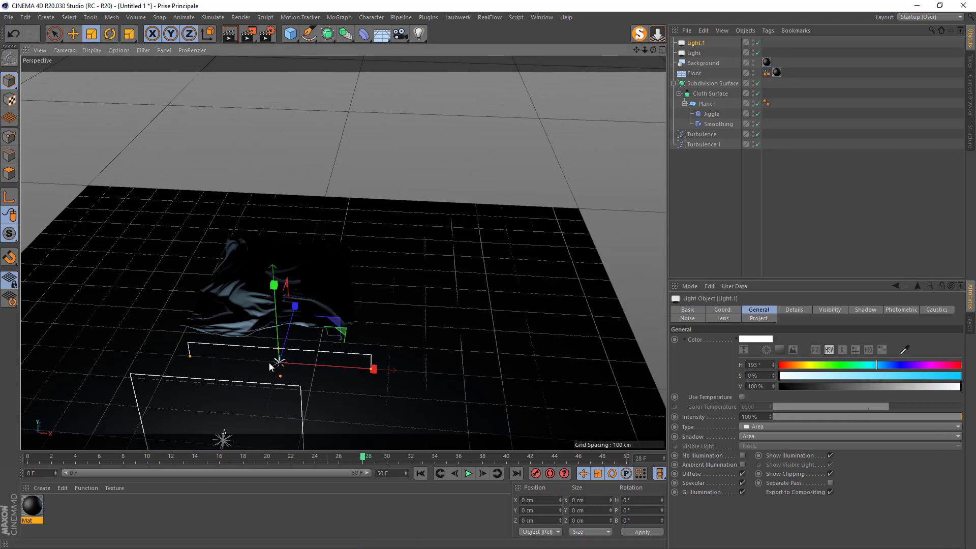
Step: Rotate the second light to a pitch of -90° and raise it above the cloth to about 502 cm in Y
{"action": "left_click", "coordinate": [109, 34]}
{"action": "left_click_drag", "start_coordinate": [267, 381], "coordinate": [281, 270]}
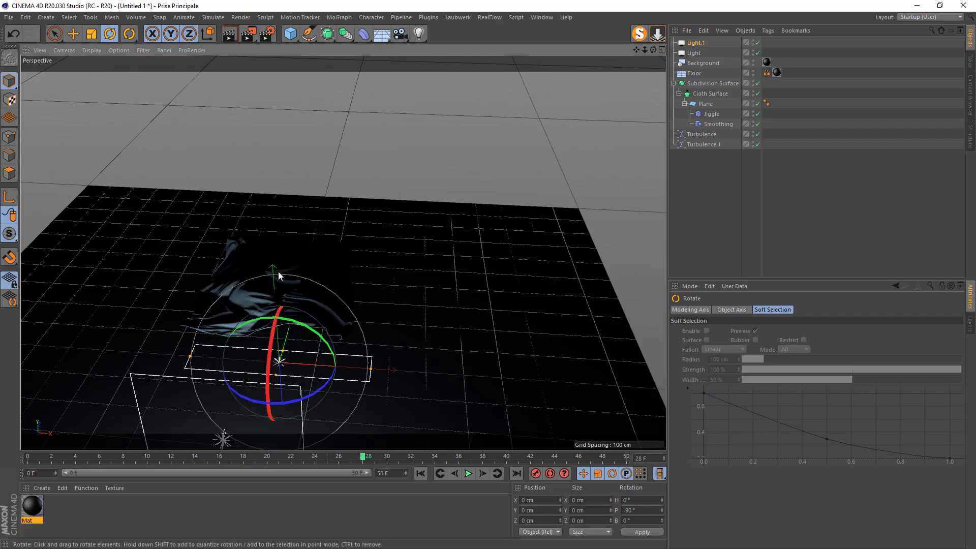
{"action": "left_click", "coordinate": [73, 33]}
{"action": "left_click_drag", "start_coordinate": [283, 425], "coordinate": [277, 278]}
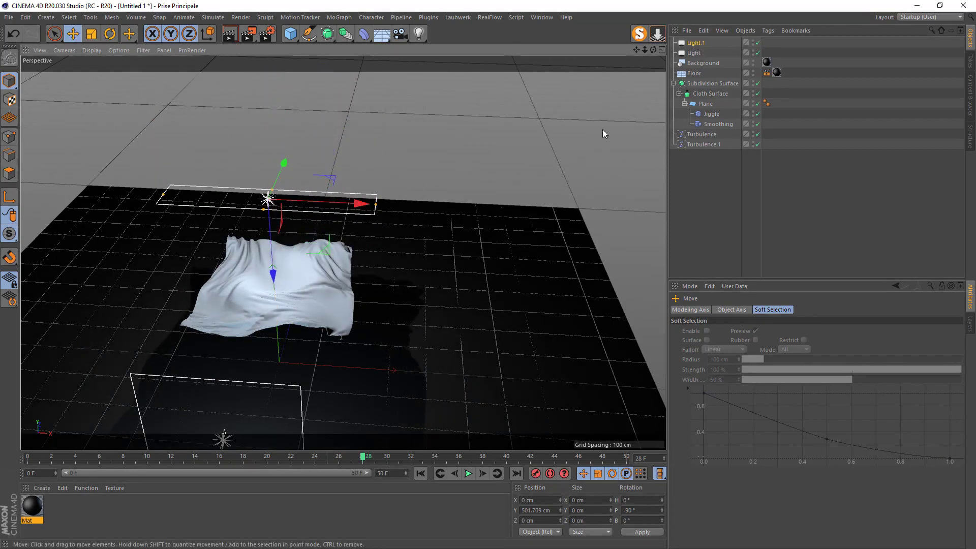
Step: Set the overhead light to 75% intensity with colour hue 34° and 11% saturation, and render a closer view of the cloth
{"action": "left_click", "coordinate": [694, 43]}
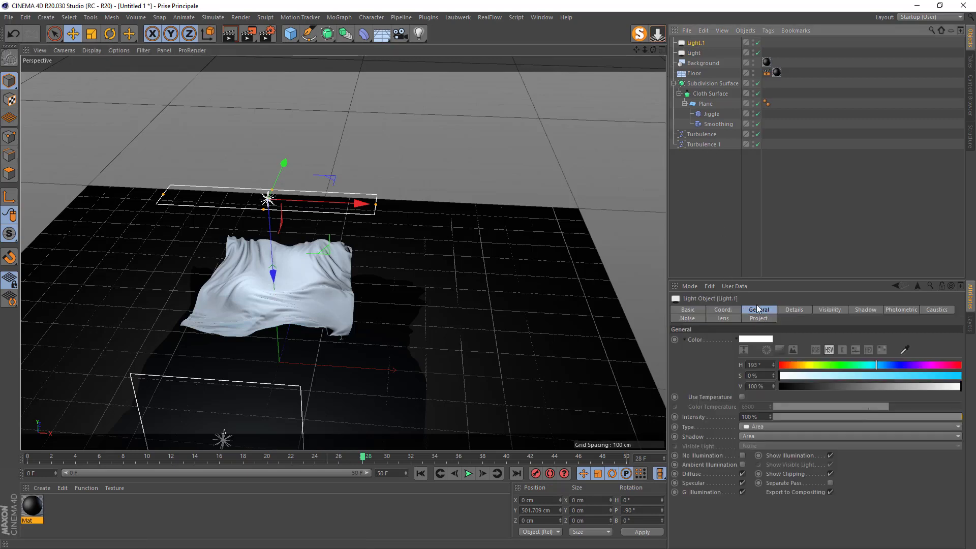
{"action": "left_click", "coordinate": [762, 416]}
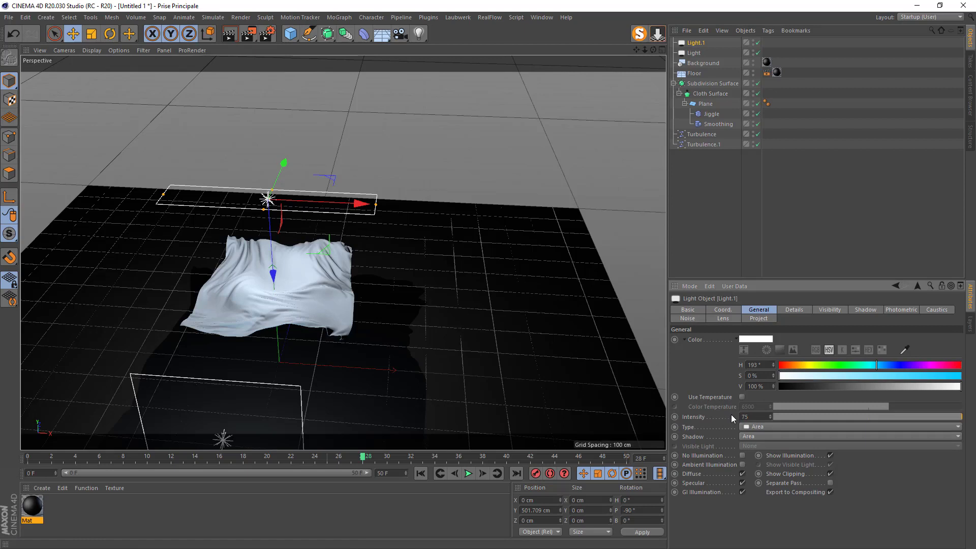
{"action": "key", "text": "Return"}
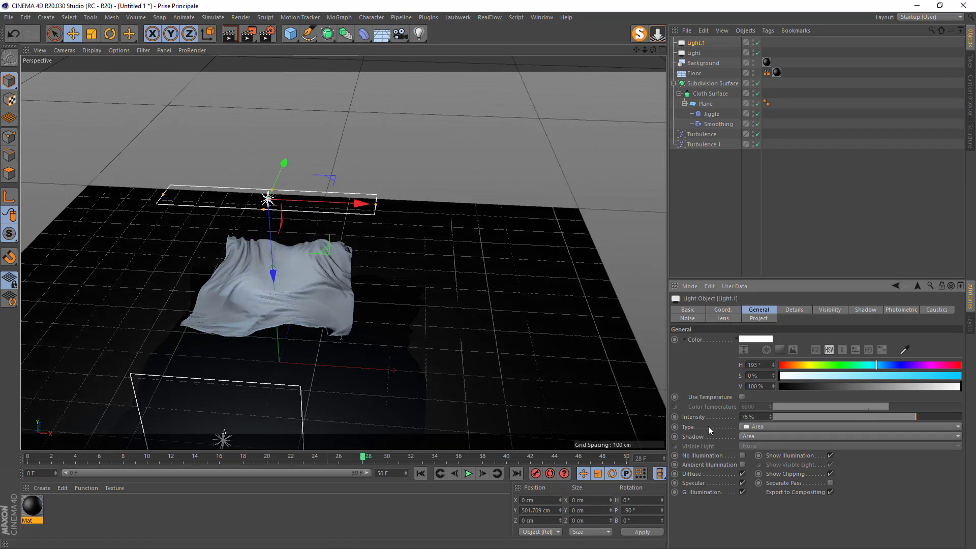
{"action": "left_click", "coordinate": [797, 365]}
{"action": "left_click", "coordinate": [799, 376]}
{"action": "scroll", "coordinate": [259, 346], "scroll_direction": "up", "scroll_amount": 8}
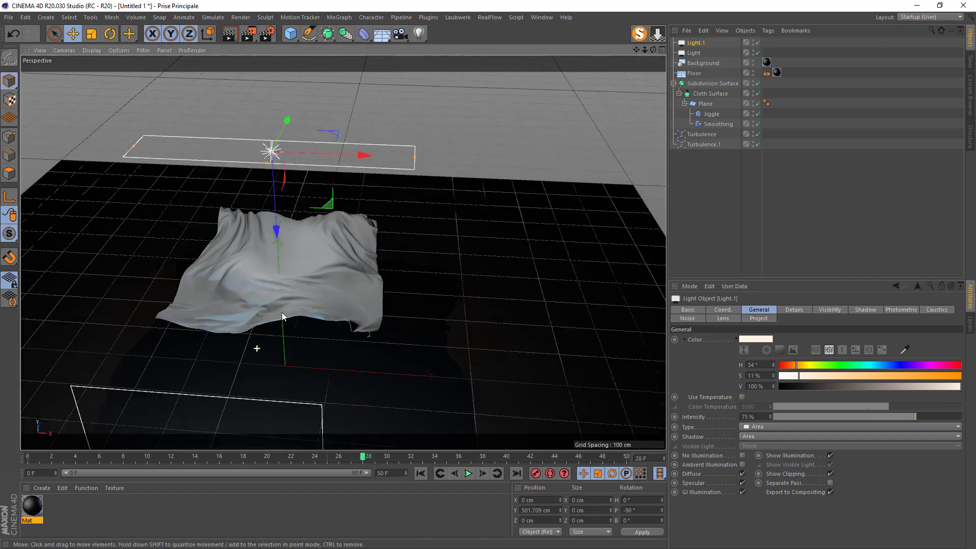
{"action": "left_click", "coordinate": [230, 35]}
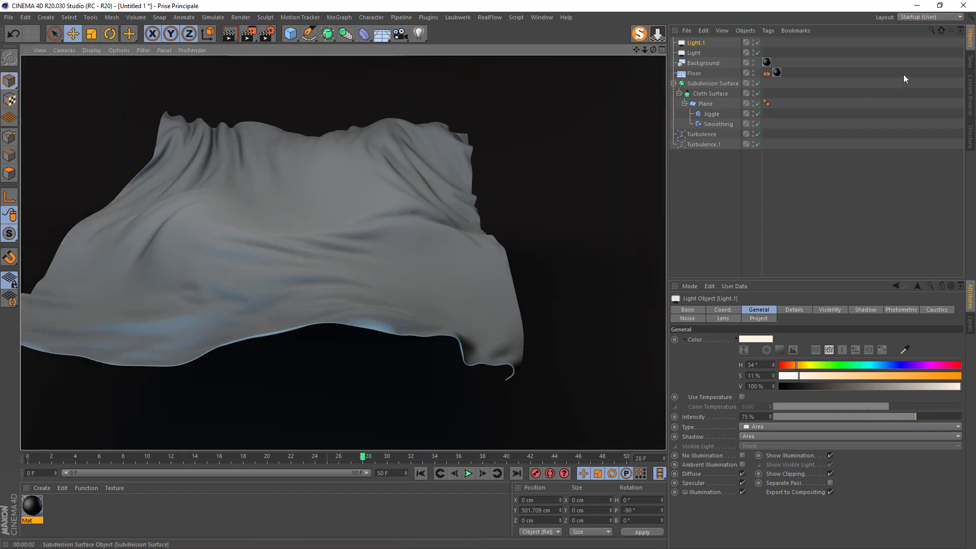
Step: Bring the Red Shiny Striped material from the saved library into the scene and apply it to the Subdivision Surface
{"action": "left_click", "coordinate": [970, 91]}
{"action": "left_click_drag", "start_coordinate": [712, 78], "coordinate": [239, 417]}
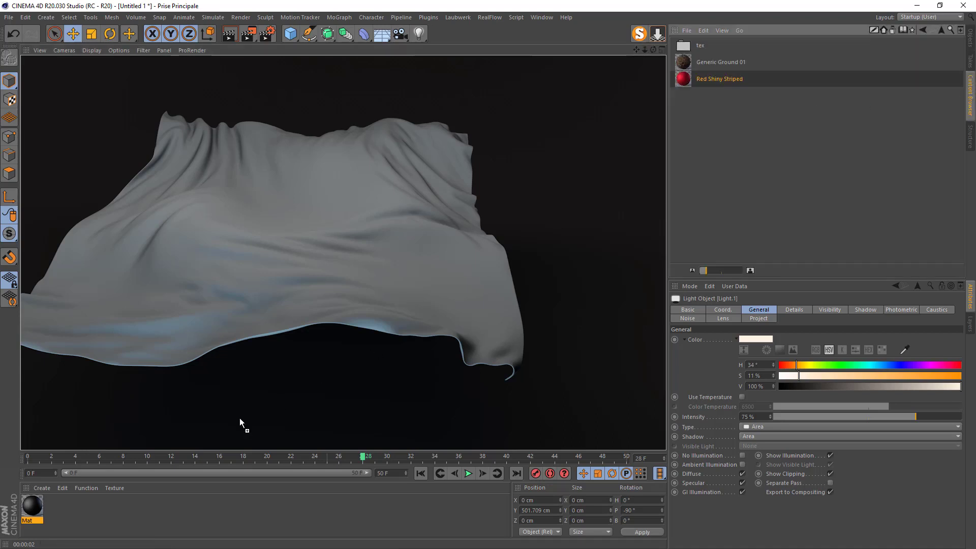
{"action": "left_click_drag", "start_coordinate": [98, 514], "coordinate": [96, 515]}
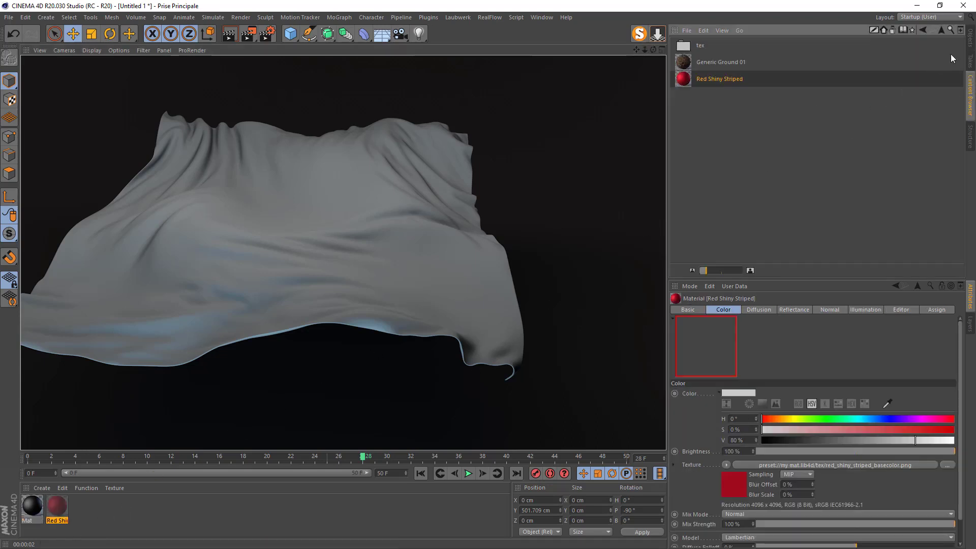
{"action": "left_click", "coordinate": [970, 41]}
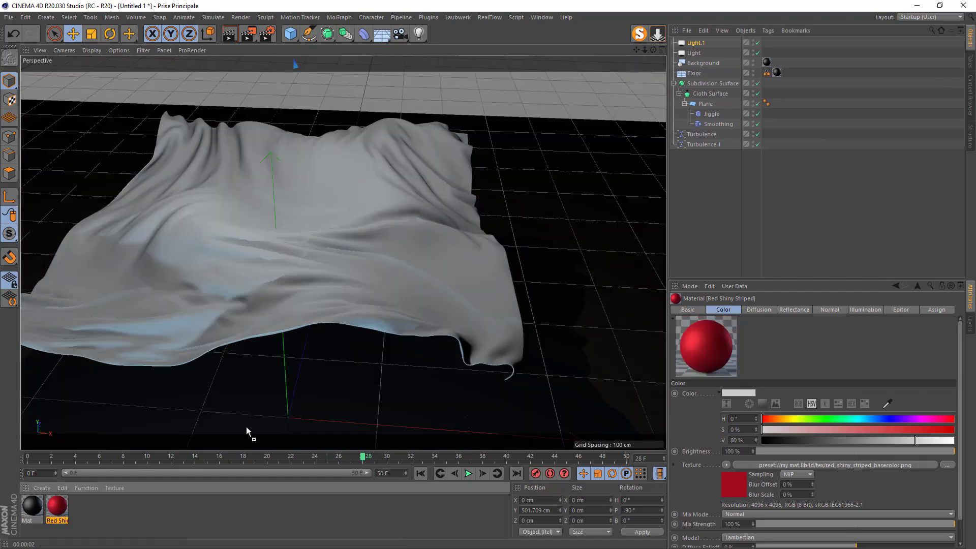
{"action": "left_click_drag", "start_coordinate": [57, 506], "coordinate": [699, 84]}
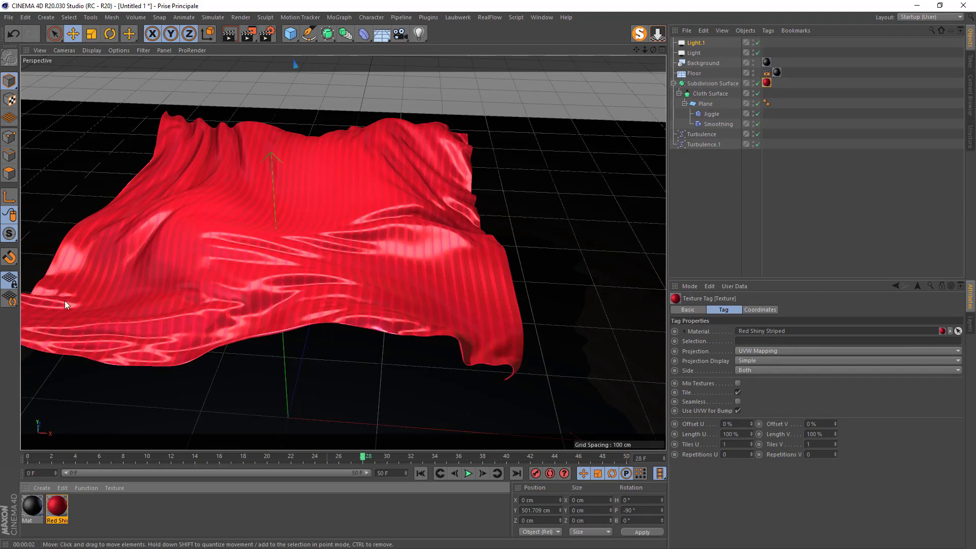
Step: Set the cloth texture's tiling to 10 in both U and V, and render the view
{"action": "left_click", "coordinate": [731, 443]}
{"action": "type", "text": "0"}
{"action": "key", "text": "Return"}
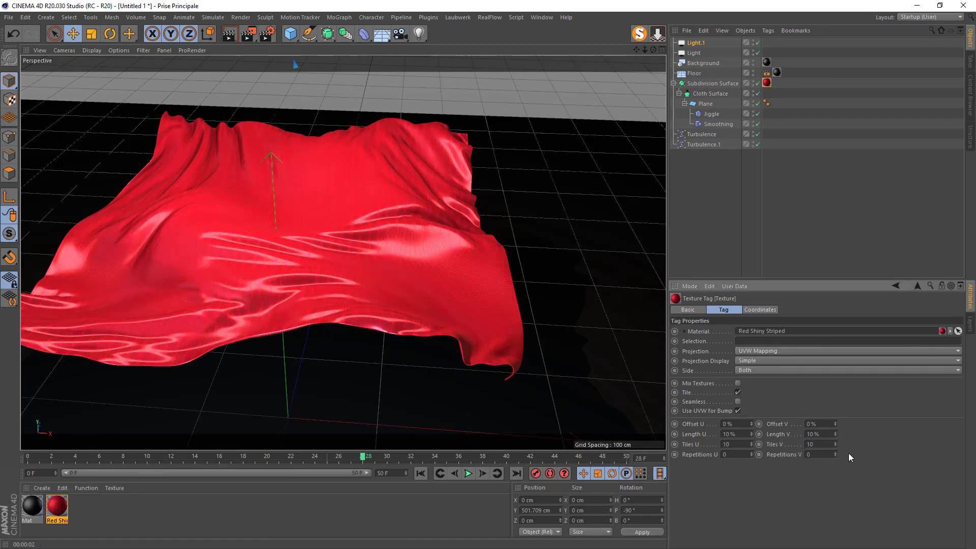
{"action": "key", "text": "ctrl+r"}
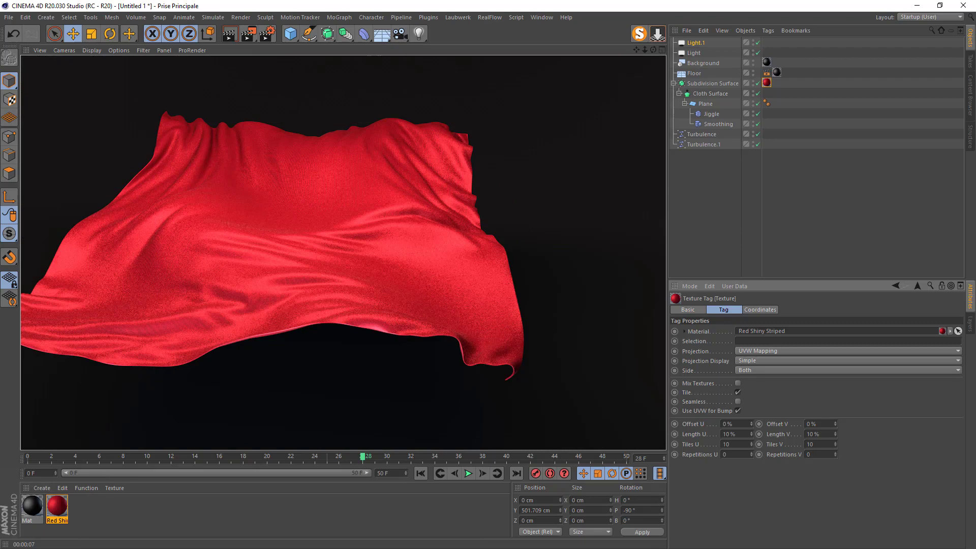
Step: Switch to the web browser and examine the free fabric materials and material categories on the C4D Center site
{"action": "key", "text": "alt+Tab"}
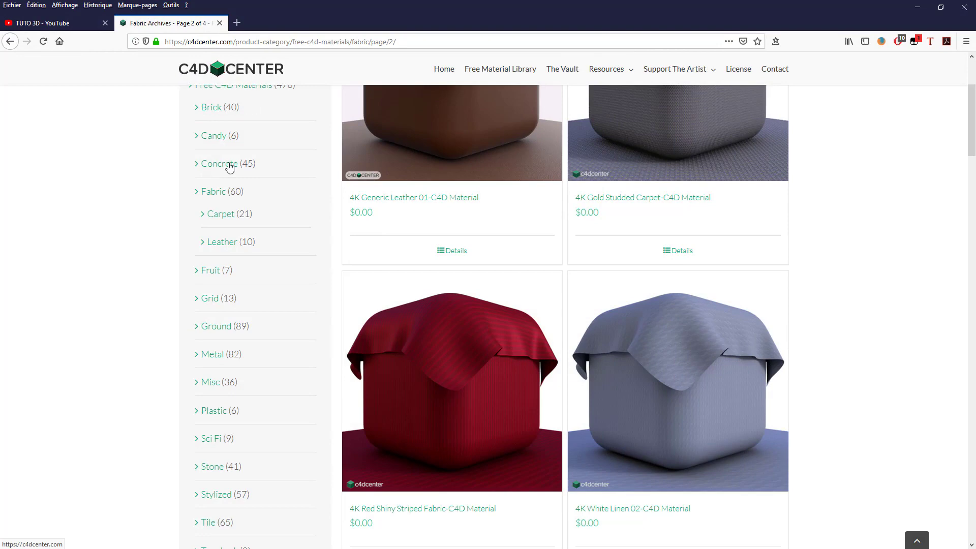
{"action": "scroll", "coordinate": [230, 166], "scroll_direction": "up", "scroll_amount": 3}
{"action": "scroll", "coordinate": [224, 254], "scroll_direction": "down", "scroll_amount": 1}
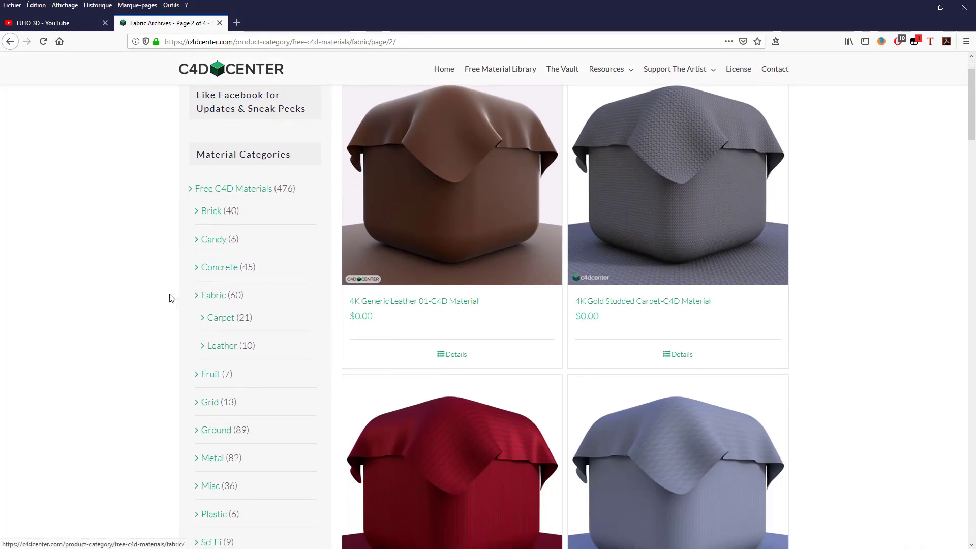
{"action": "scroll", "coordinate": [442, 277], "scroll_direction": "down", "scroll_amount": 3}
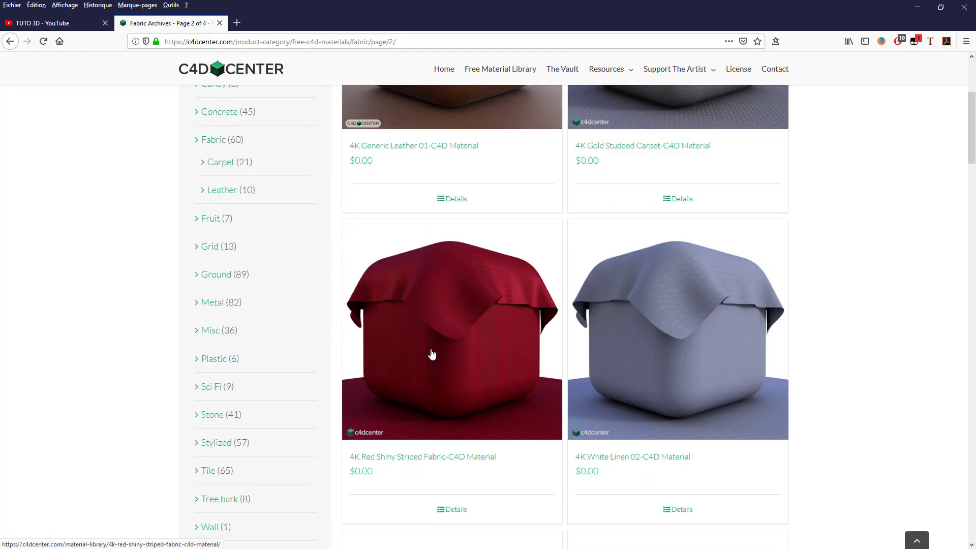
{"action": "scroll", "coordinate": [453, 286], "scroll_direction": "down", "scroll_amount": 15}
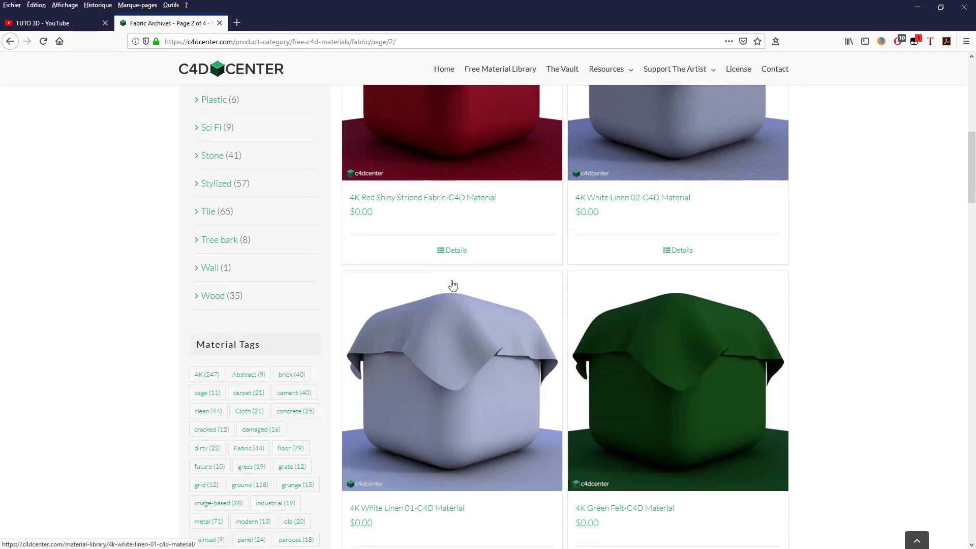
{"action": "scroll", "coordinate": [452, 285], "scroll_direction": "down", "scroll_amount": 6}
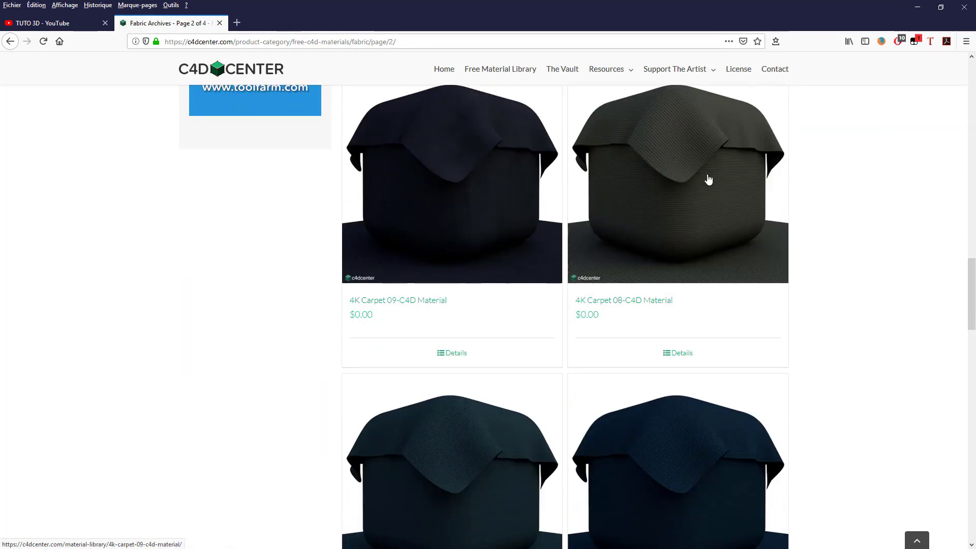
{"action": "scroll", "coordinate": [640, 278], "scroll_direction": "down", "scroll_amount": 10}
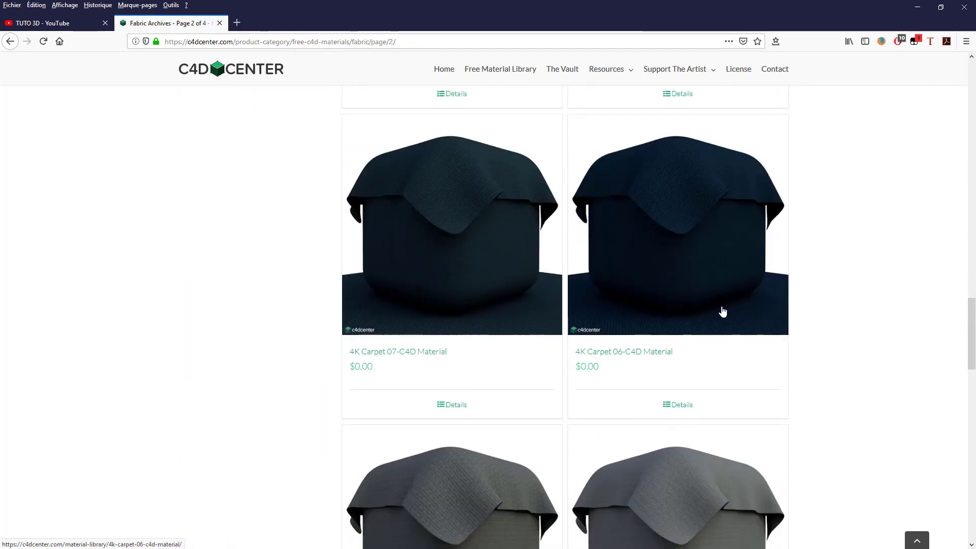
{"action": "scroll", "coordinate": [619, 348], "scroll_direction": "down", "scroll_amount": 15}
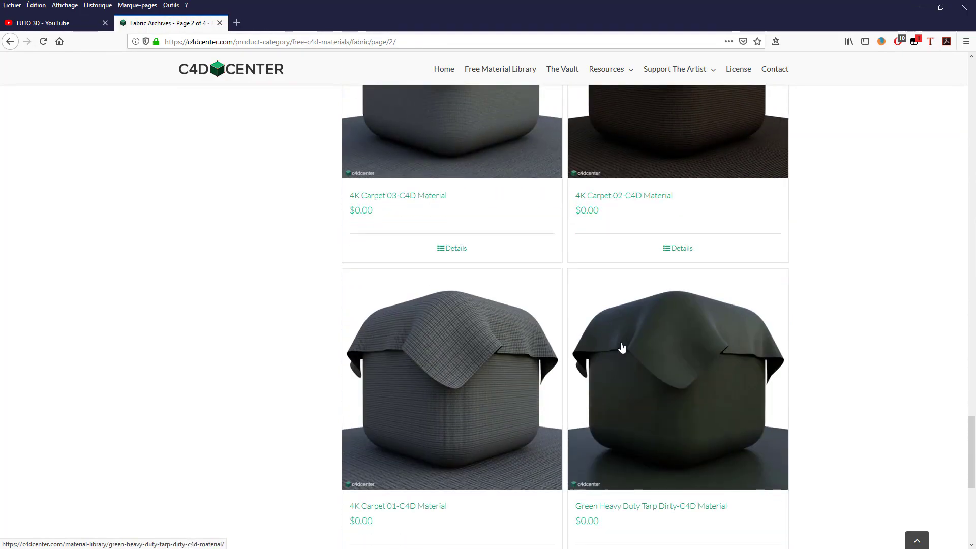
{"action": "scroll", "coordinate": [623, 346], "scroll_direction": "up", "scroll_amount": 20}
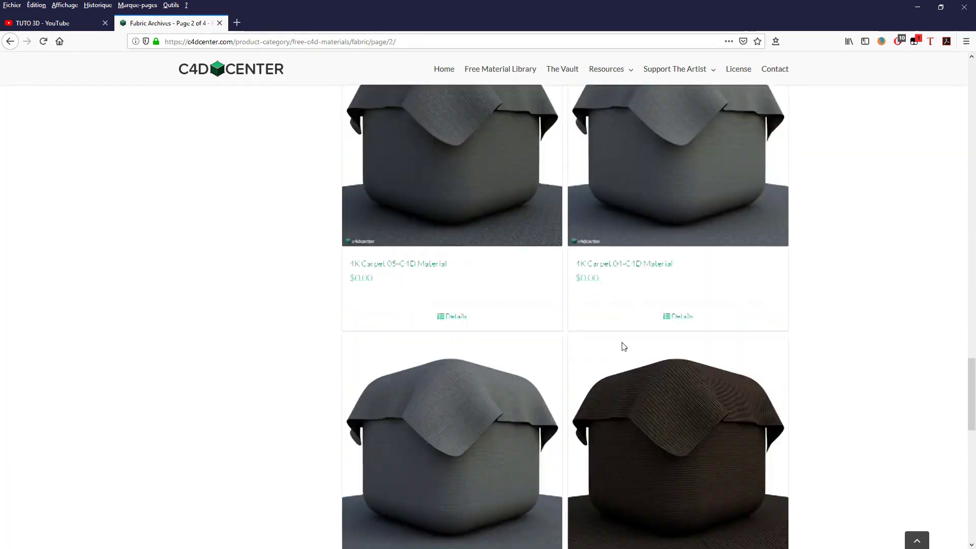
{"action": "scroll", "coordinate": [623, 346], "scroll_direction": "up", "scroll_amount": 2}
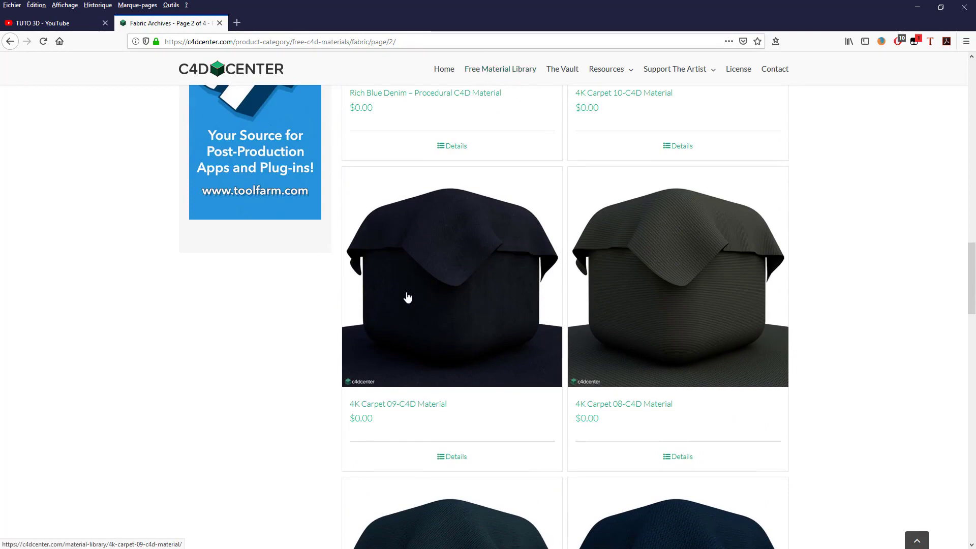
{"action": "scroll", "coordinate": [408, 297], "scroll_direction": "up", "scroll_amount": 20}
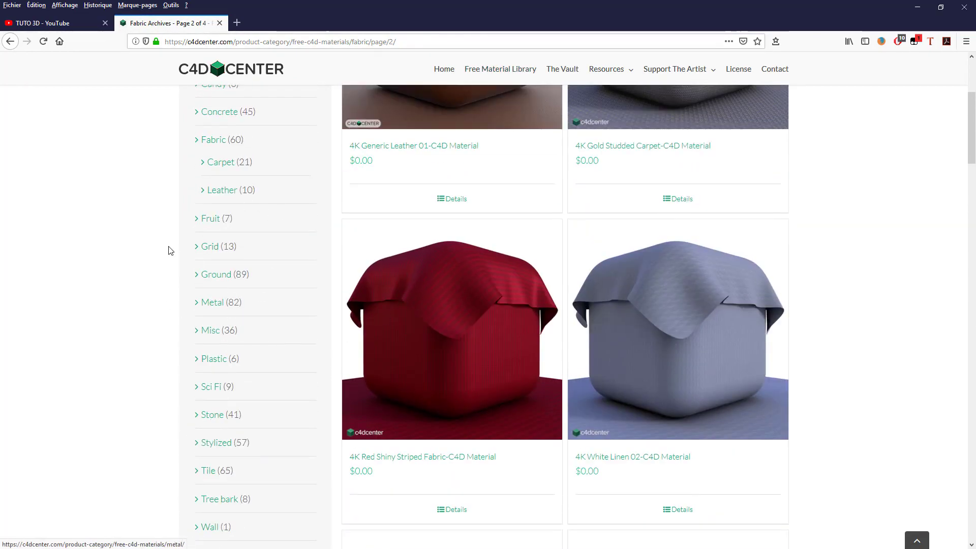
{"action": "scroll", "coordinate": [322, 322], "scroll_direction": "up", "scroll_amount": 5}
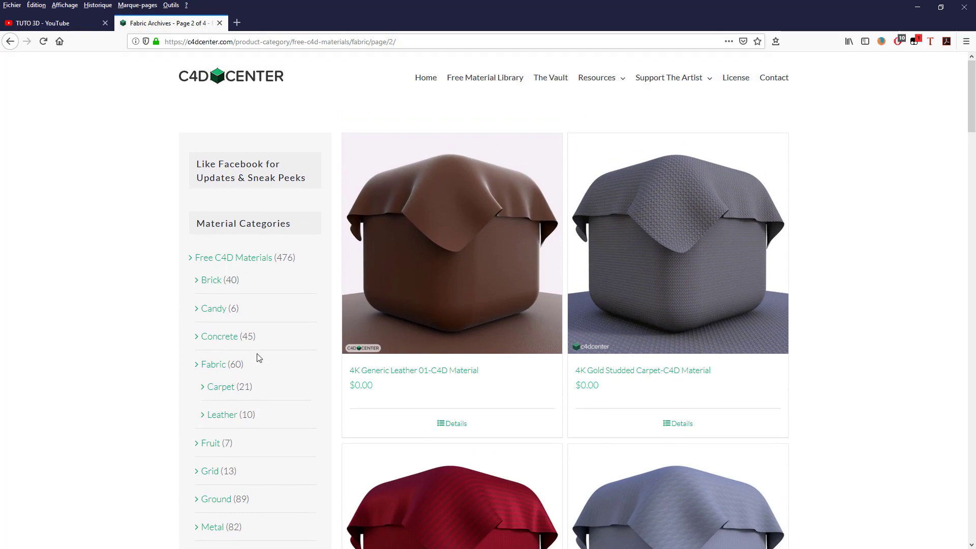
{"action": "scroll", "coordinate": [218, 383], "scroll_direction": "down", "scroll_amount": 3}
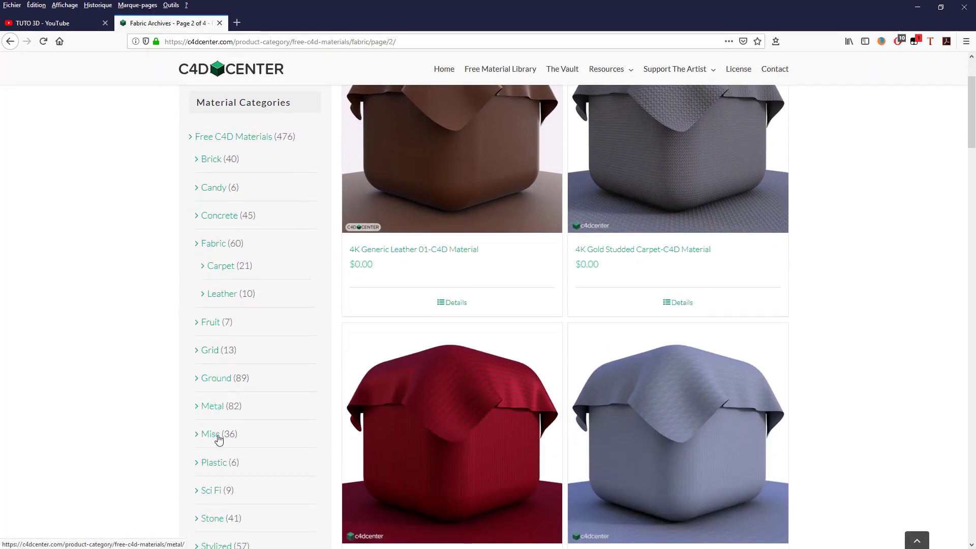
{"action": "scroll", "coordinate": [217, 433], "scroll_direction": "down", "scroll_amount": 3}
{"action": "scroll", "coordinate": [293, 372], "scroll_direction": "up", "scroll_amount": 5}
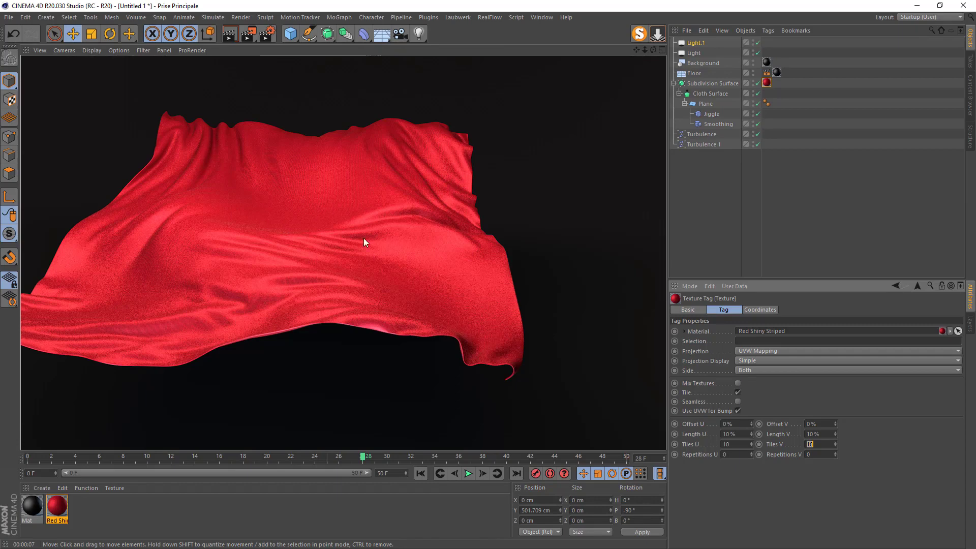
Step: Wrap the colour texture of the Red Shiny Striped material in a Layer shader and open its layer settings
{"action": "double_click", "coordinate": [57, 509]}
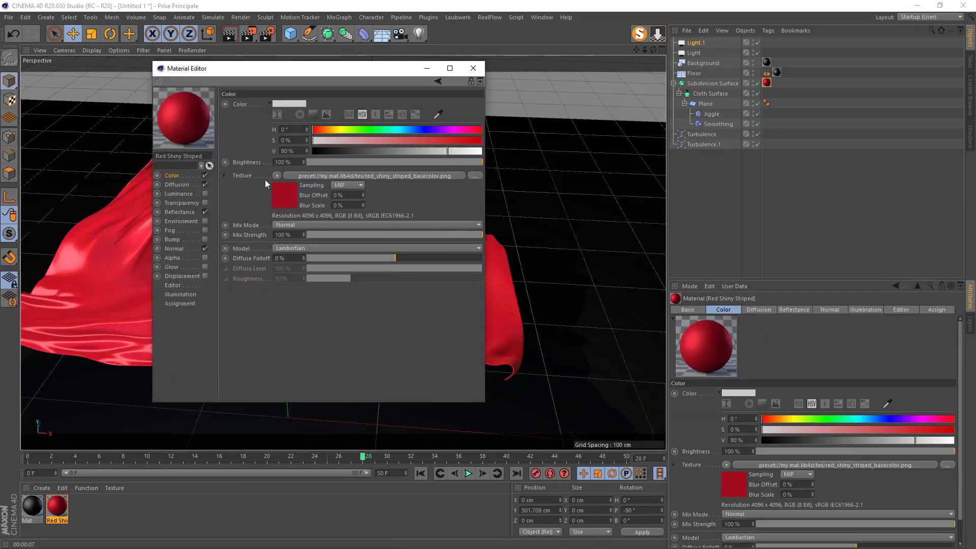
{"action": "left_click", "coordinate": [277, 176]}
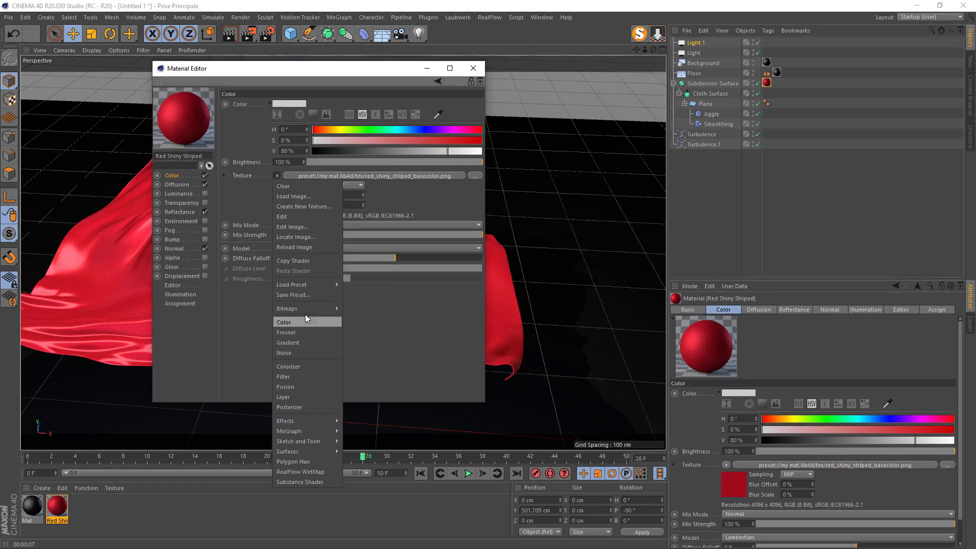
{"action": "left_click", "coordinate": [237, 213]}
{"action": "left_click", "coordinate": [278, 176]}
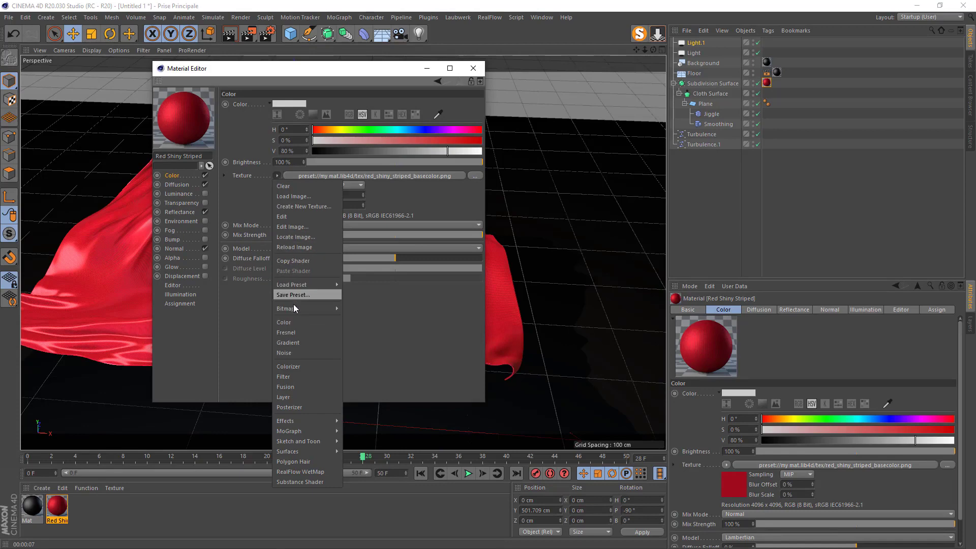
{"action": "left_click", "coordinate": [288, 397]}
{"action": "left_click", "coordinate": [292, 201]}
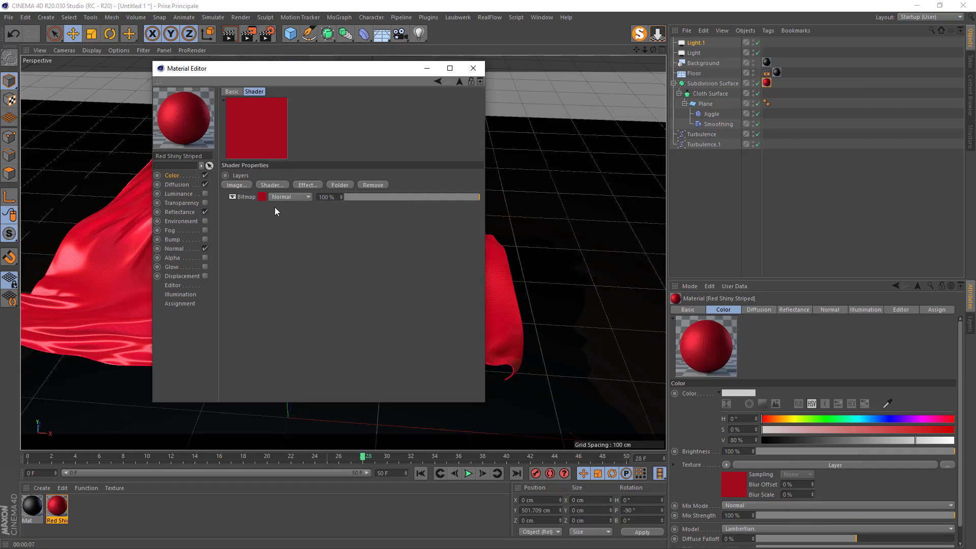
Step: Add a Hue / Sat / Lightness effect with hue 25° above the bitmap layer and render the view
{"action": "left_click", "coordinate": [314, 186]}
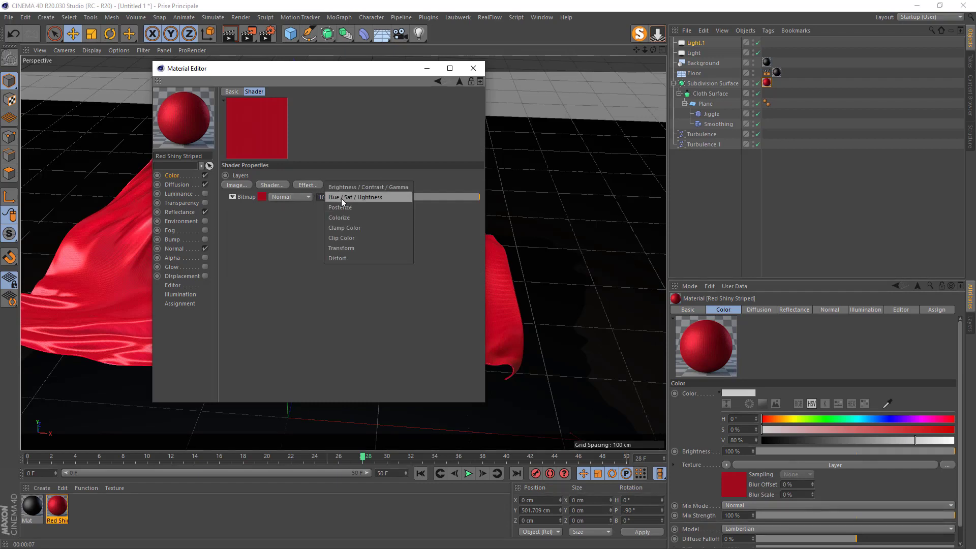
{"action": "left_click", "coordinate": [340, 198]}
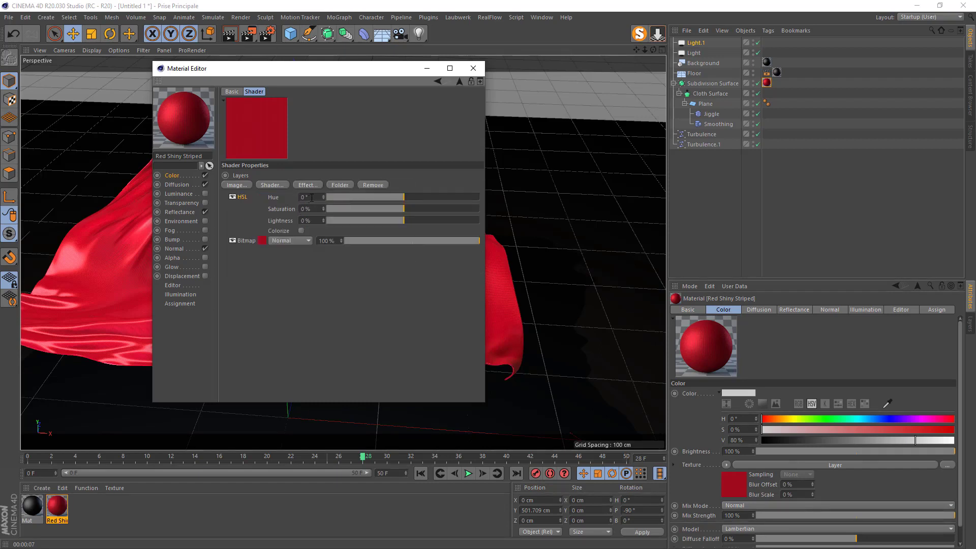
{"action": "key", "text": "Return"}
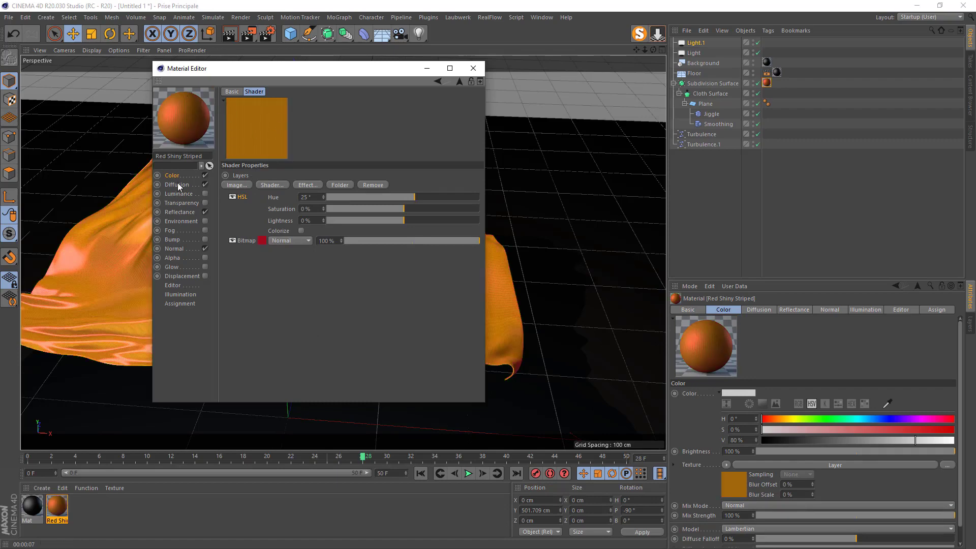
{"action": "left_click_drag", "start_coordinate": [288, 71], "coordinate": [695, 188]}
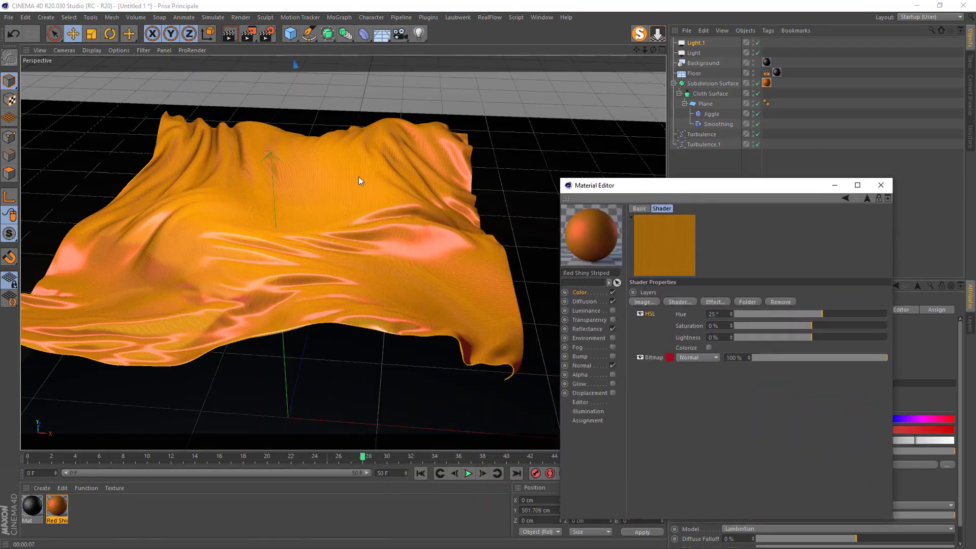
{"action": "left_click", "coordinate": [230, 34]}
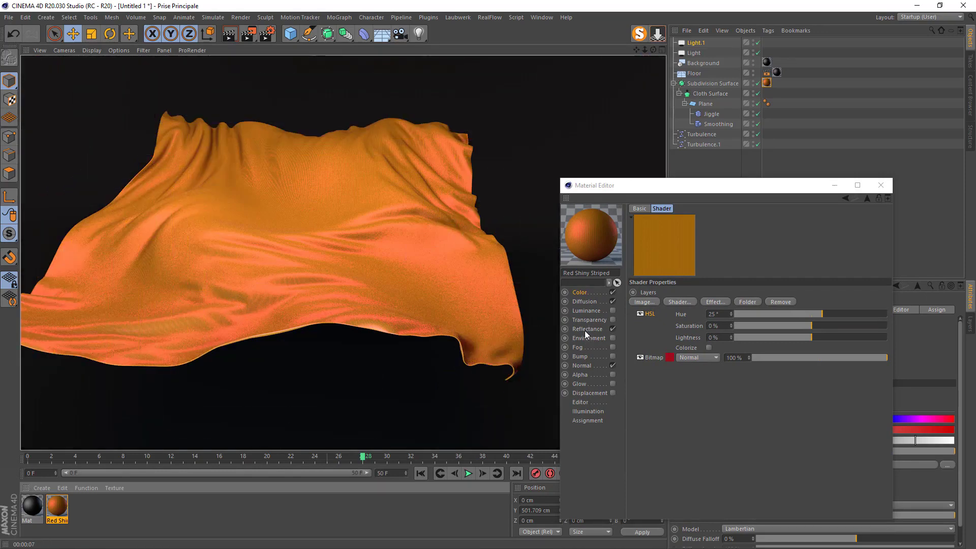
Step: Copy the colour channel's Layer shader into the Metallic reflectance layer's texture, render the view and close the material editor
{"action": "left_click", "coordinate": [589, 293]}
{"action": "left_click", "coordinate": [650, 293]}
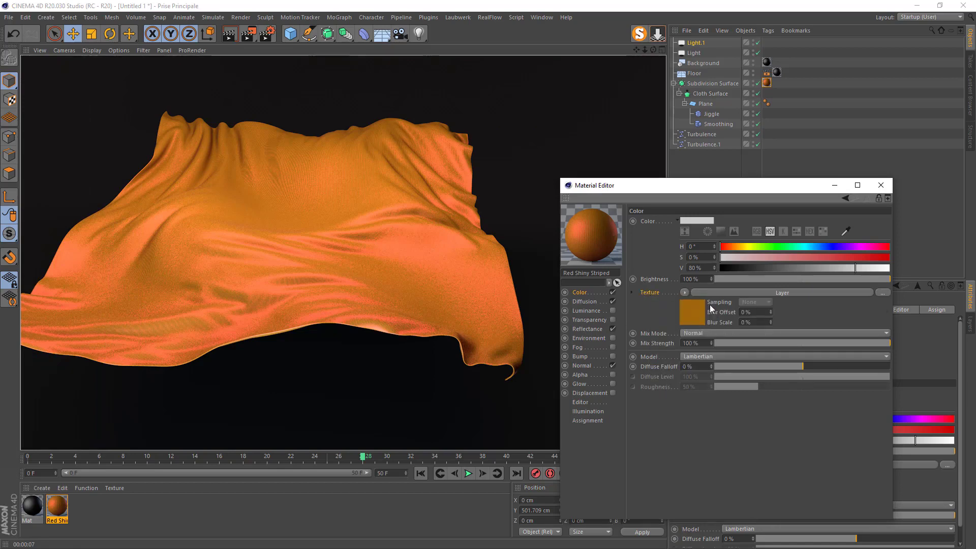
{"action": "left_click", "coordinate": [582, 327]}
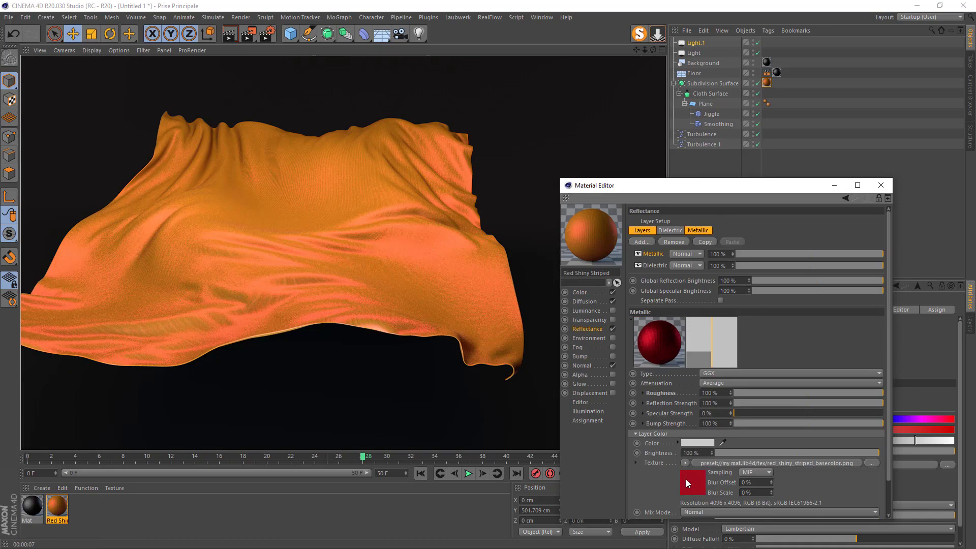
{"action": "right_click", "coordinate": [651, 463]}
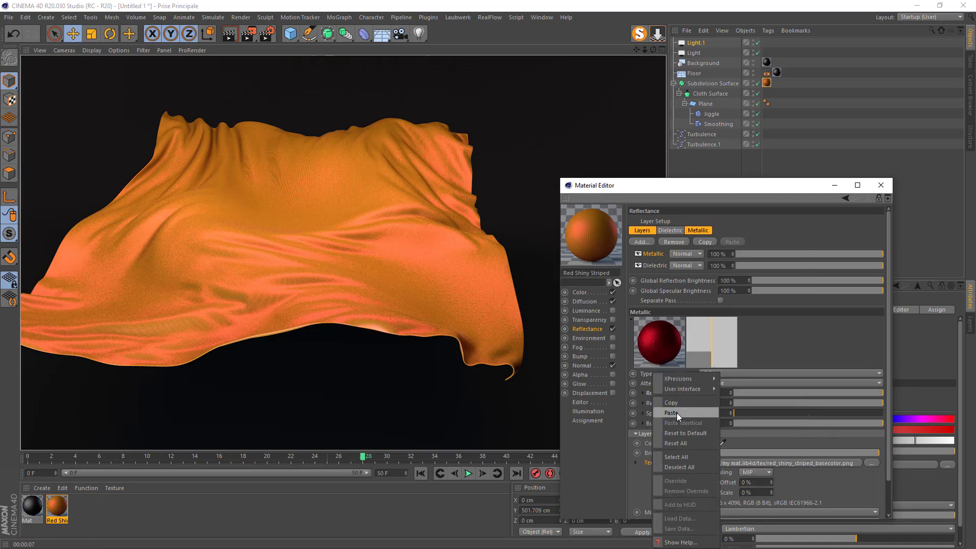
{"action": "left_click", "coordinate": [675, 412]}
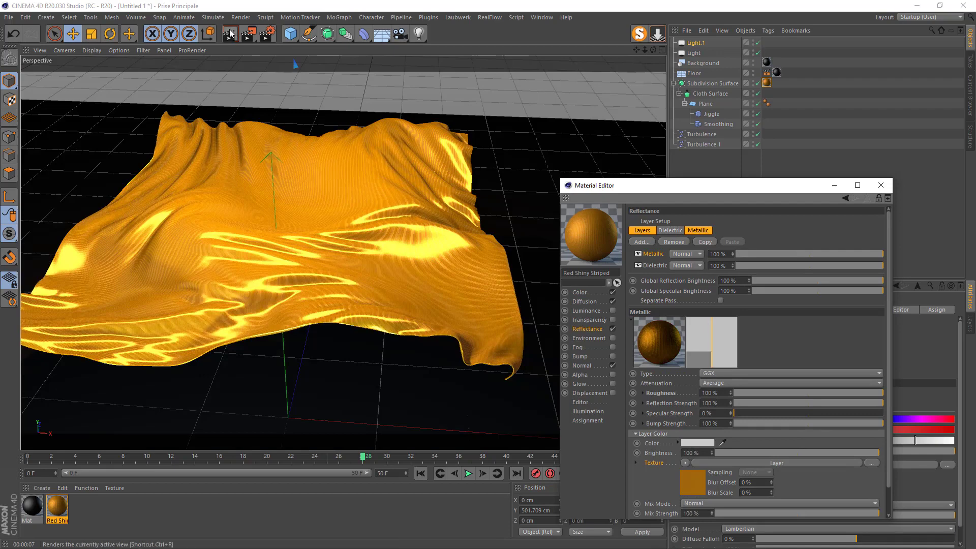
{"action": "left_click", "coordinate": [230, 33]}
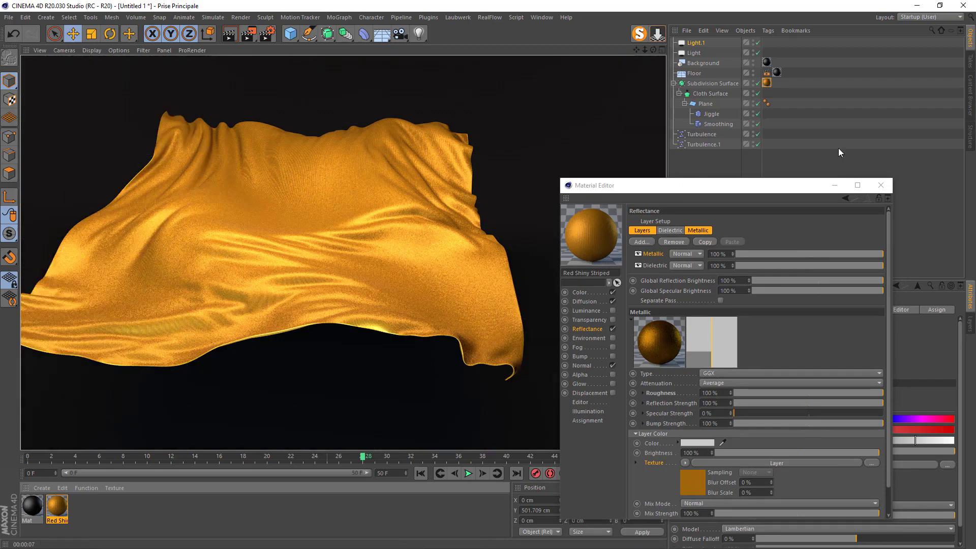
{"action": "left_click", "coordinate": [883, 188]}
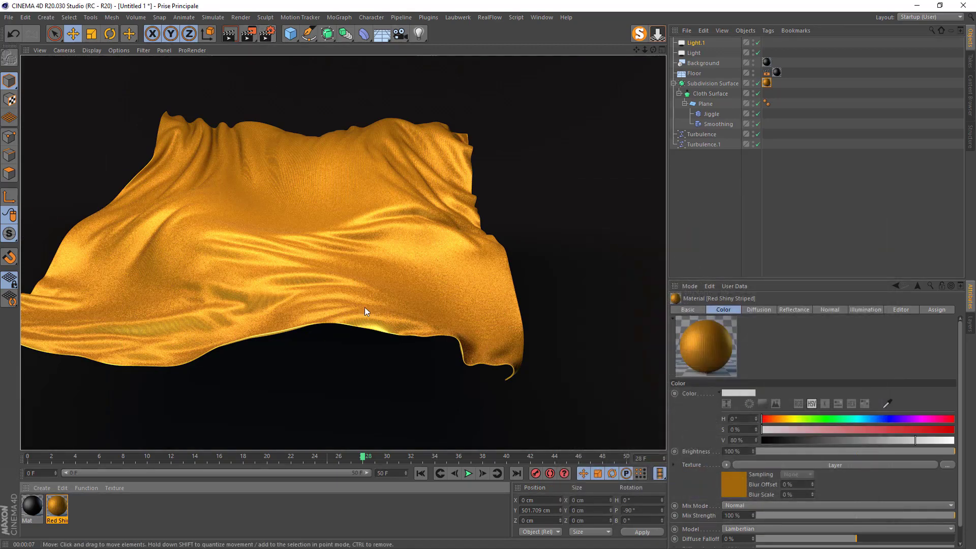
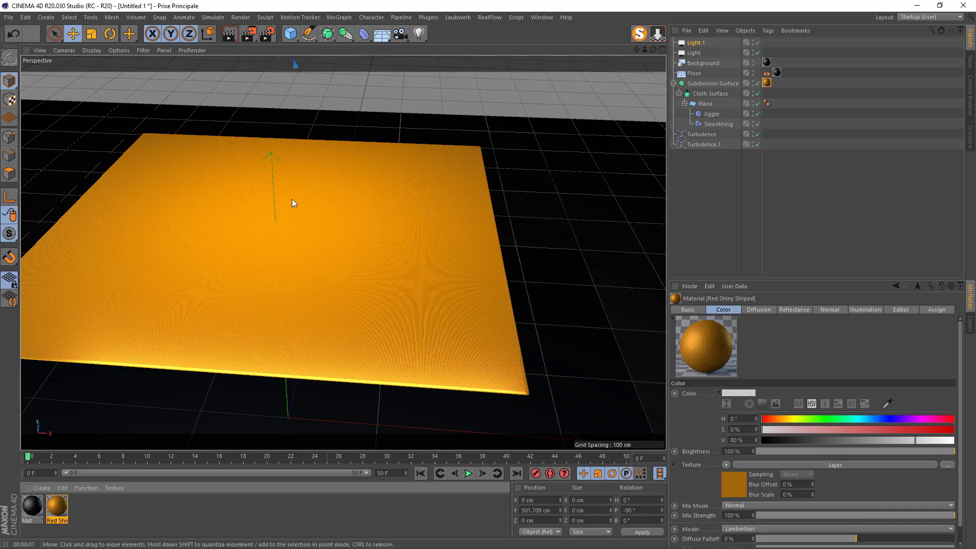
Step: Preview the cloth animation, return to frame 0 and initialize the Smoothing deformer
{"action": "left_click", "coordinate": [467, 474]}
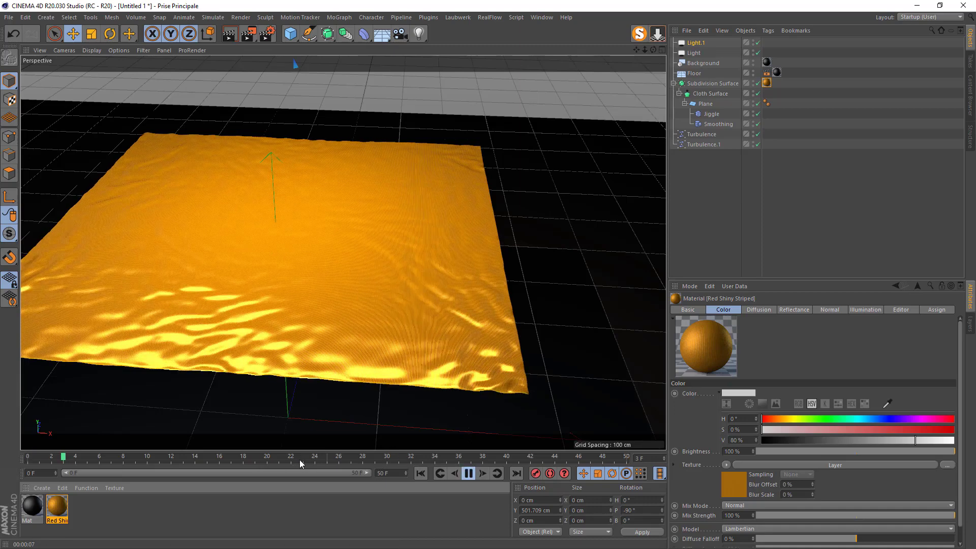
{"action": "left_click", "coordinate": [472, 473]}
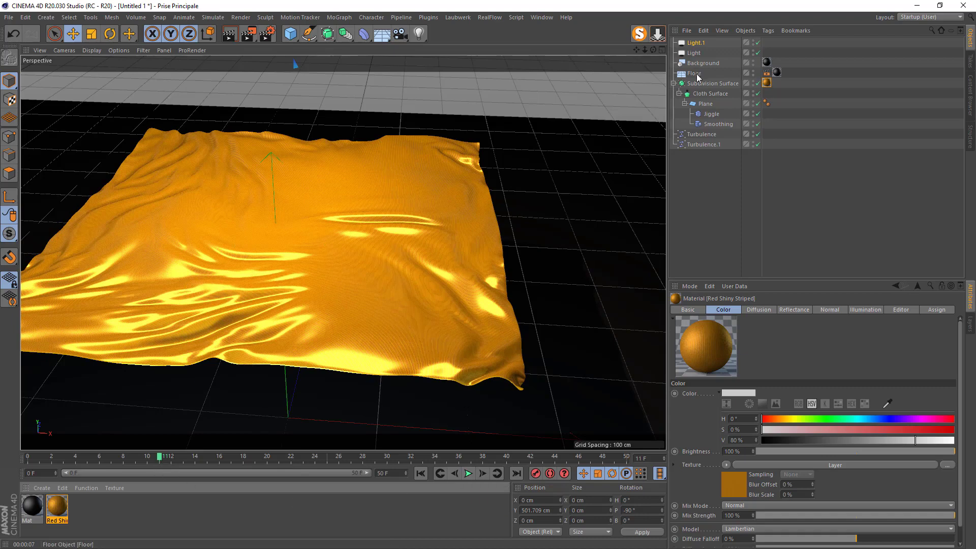
{"action": "left_click", "coordinate": [713, 124]}
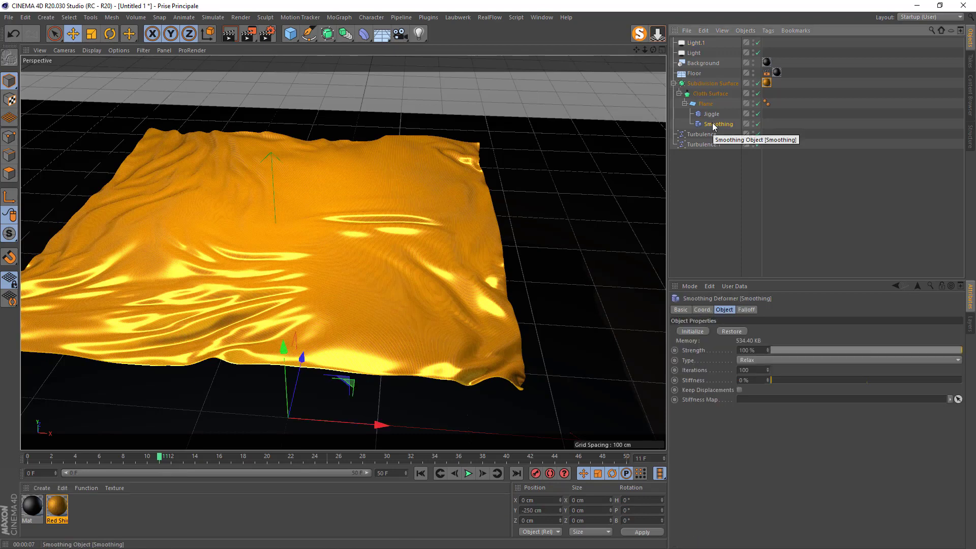
{"action": "left_click", "coordinate": [421, 473]}
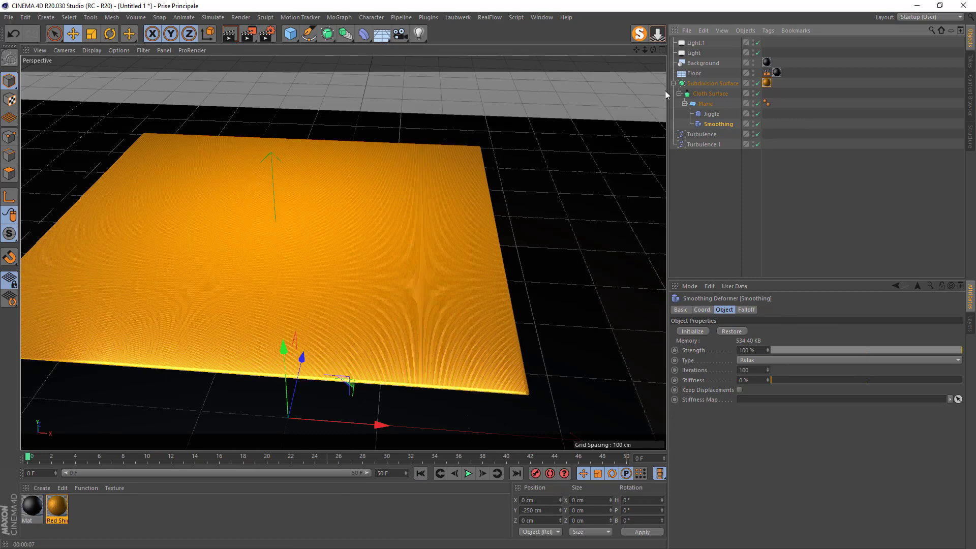
{"action": "left_click", "coordinate": [693, 331]}
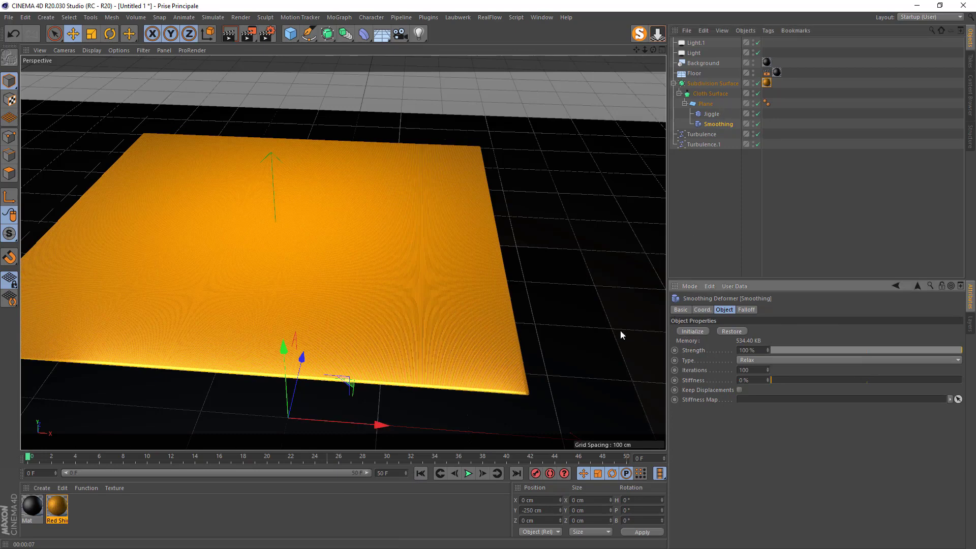
Step: Calculate the Jiggle deformer's cache and scrub the cached cloth animation to frame 50
{"action": "left_click", "coordinate": [711, 113]}
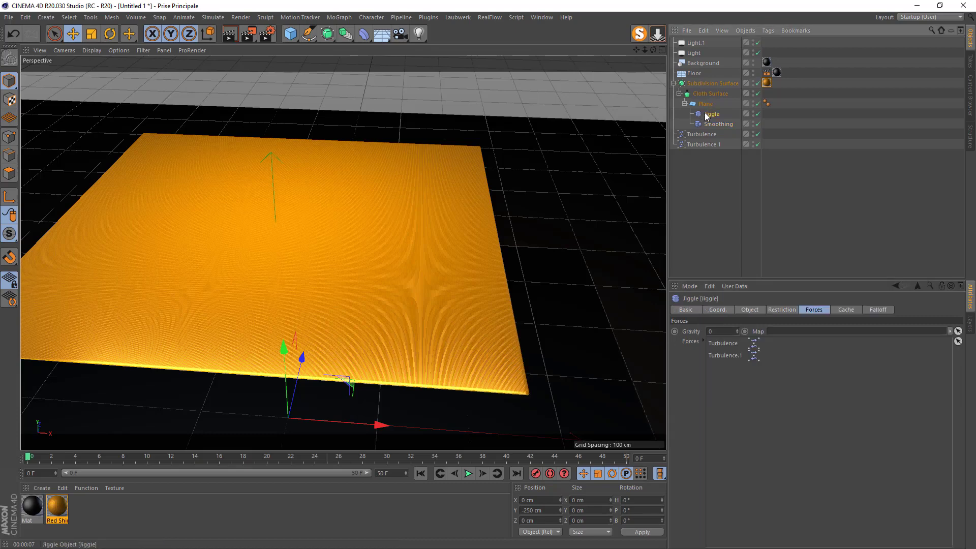
{"action": "left_click", "coordinate": [846, 311]}
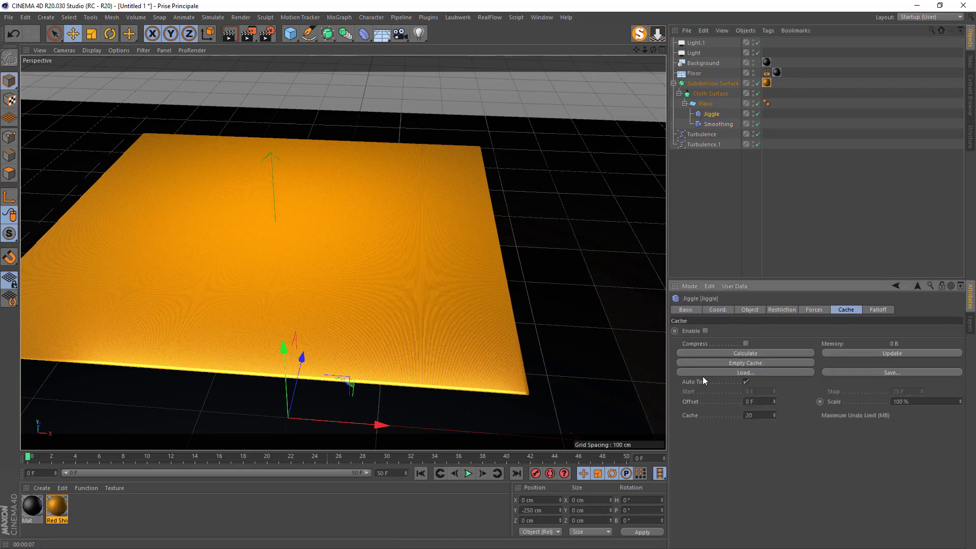
{"action": "left_click", "coordinate": [734, 354]}
{"action": "left_click_drag", "start_coordinate": [531, 460], "coordinate": [671, 459]}
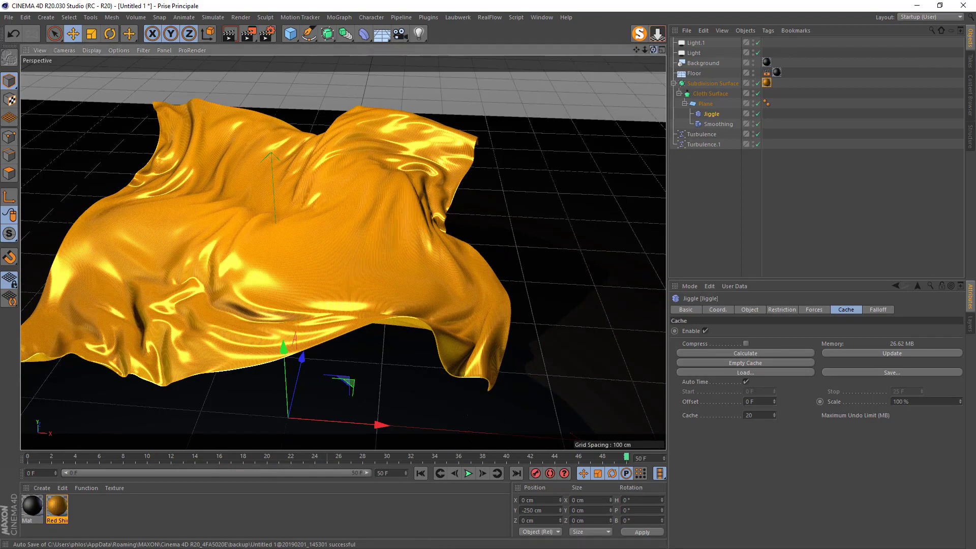
Step: Render a low, close view of the cloth at frame 50 to the Picture Viewer and minimize the viewer
{"action": "left_click_drag", "start_coordinate": [653, 50], "coordinate": [641, 53]}
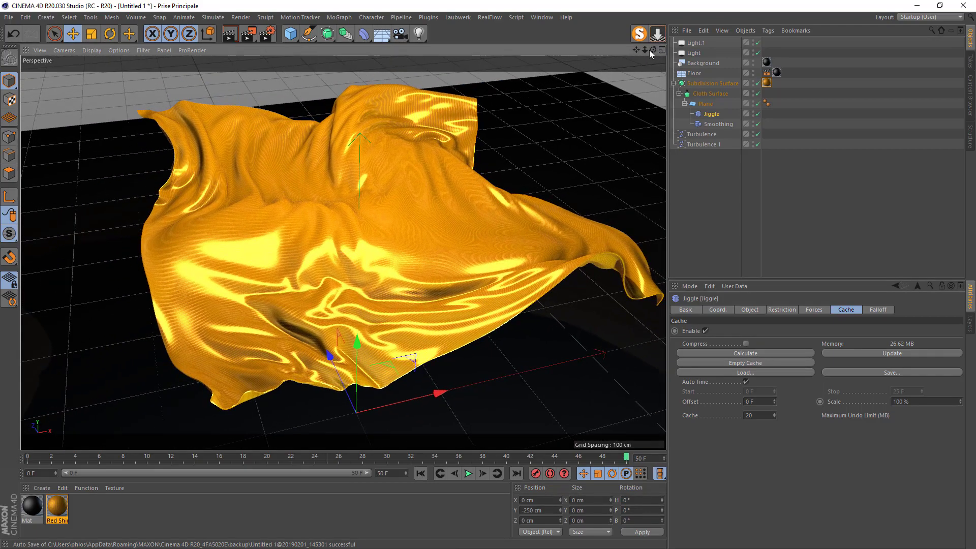
{"action": "left_click_drag", "start_coordinate": [653, 50], "coordinate": [644, 51]}
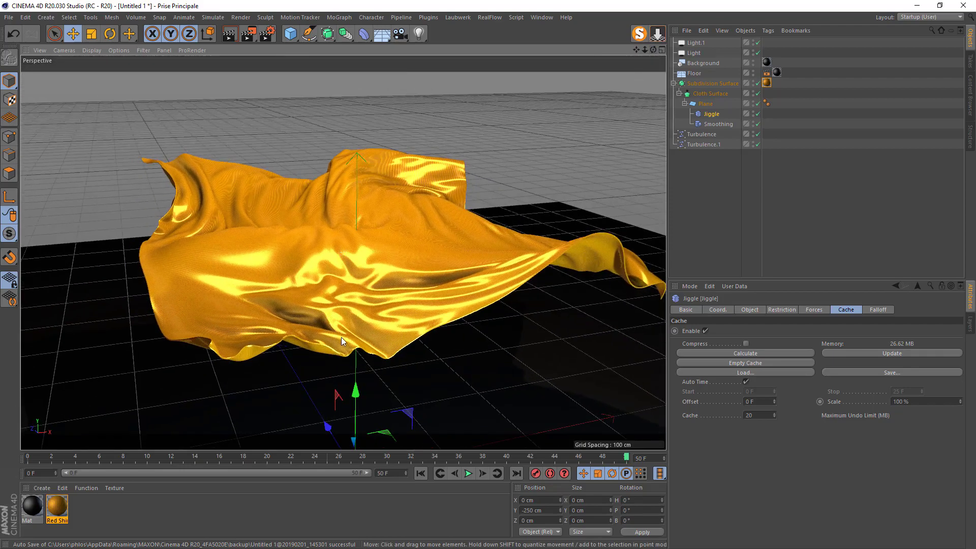
{"action": "scroll", "coordinate": [337, 340], "scroll_direction": "up", "scroll_amount": 4}
{"action": "scroll", "coordinate": [337, 341], "scroll_direction": "up", "scroll_amount": 5}
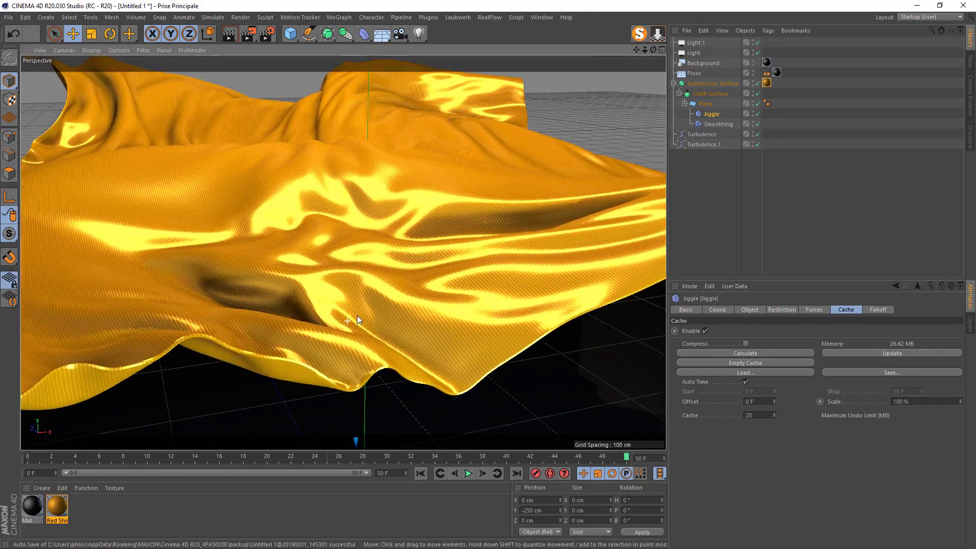
{"action": "left_click", "coordinate": [248, 34]}
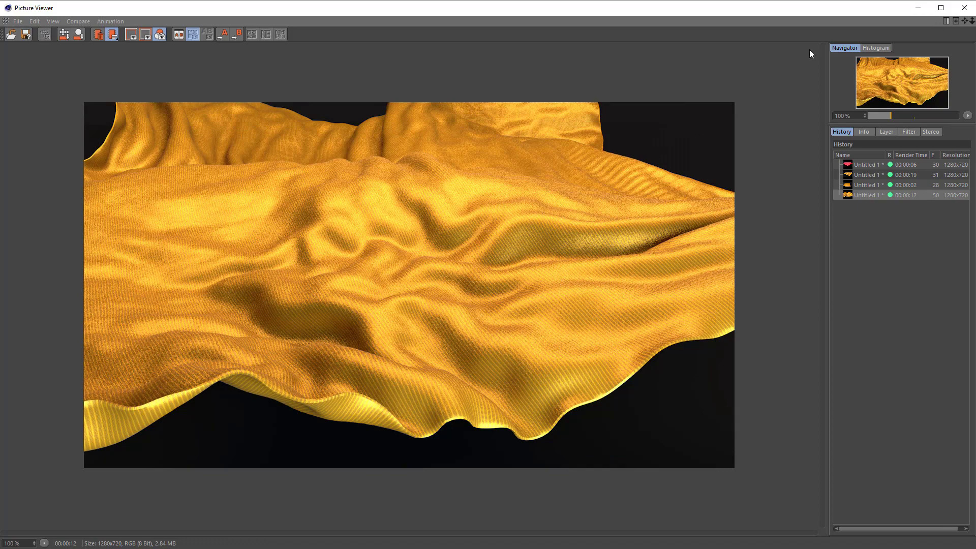
{"action": "left_click", "coordinate": [917, 8]}
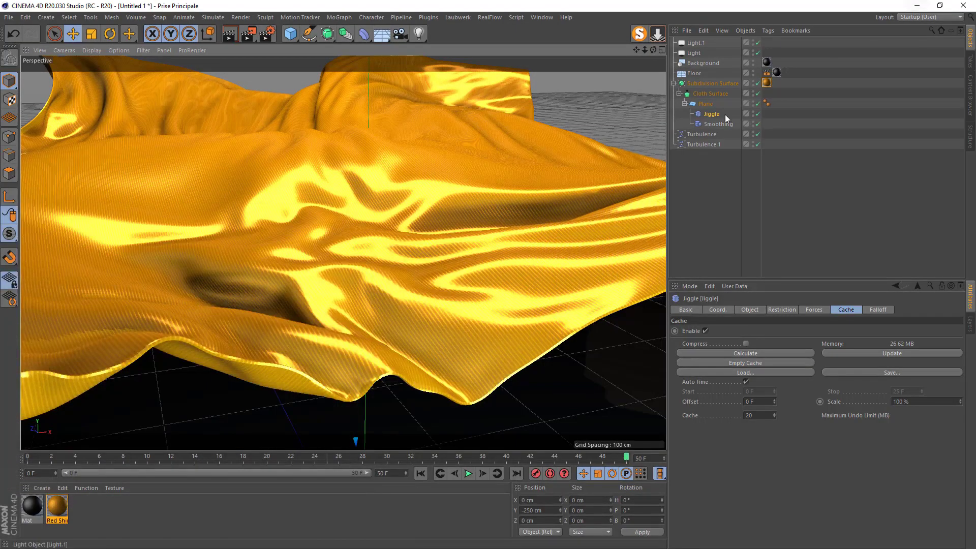
Step: Switch to the web browser and show the TUTO 3D YouTube channel page, highlighting its subscriber count
{"action": "key", "text": "alt+Tab"}
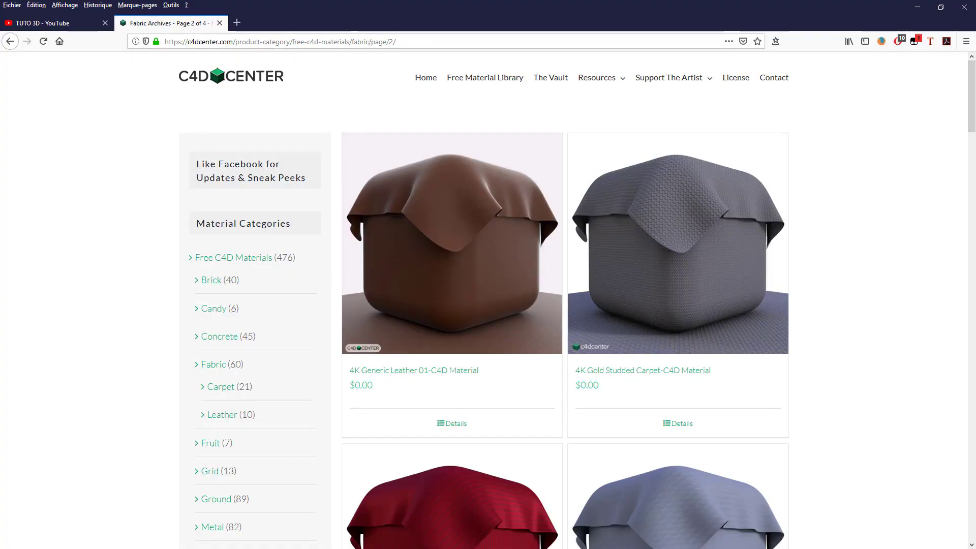
{"action": "left_click", "coordinate": [60, 26]}
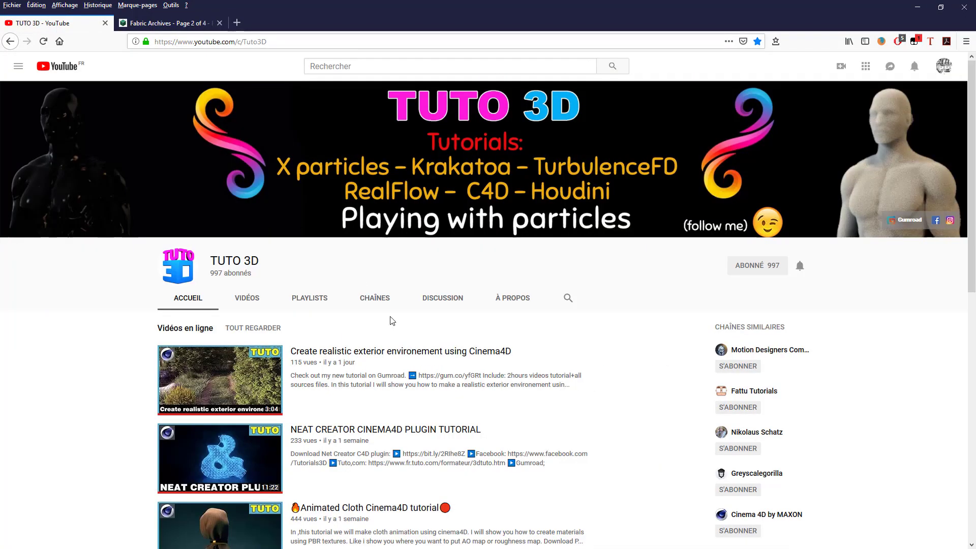
{"action": "left_click_drag", "start_coordinate": [209, 273], "coordinate": [337, 327]}
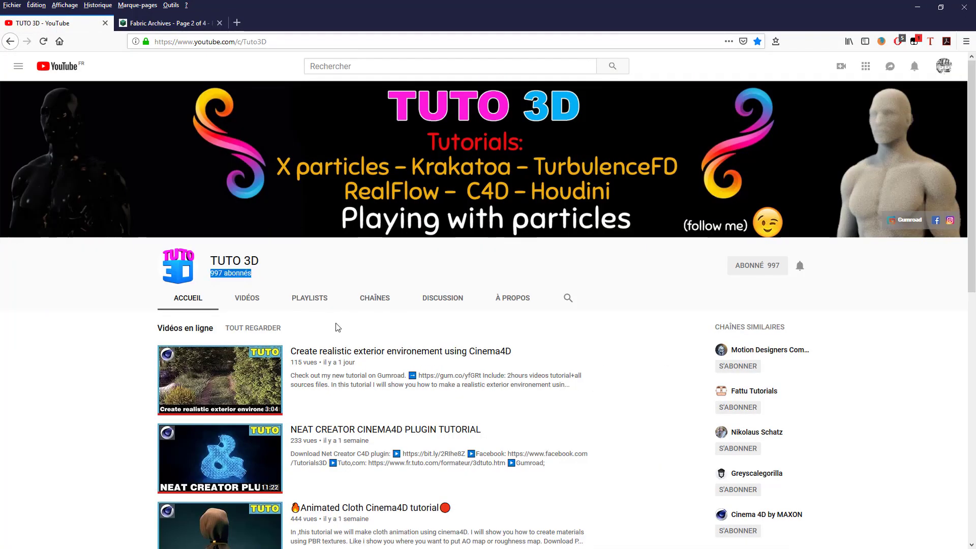